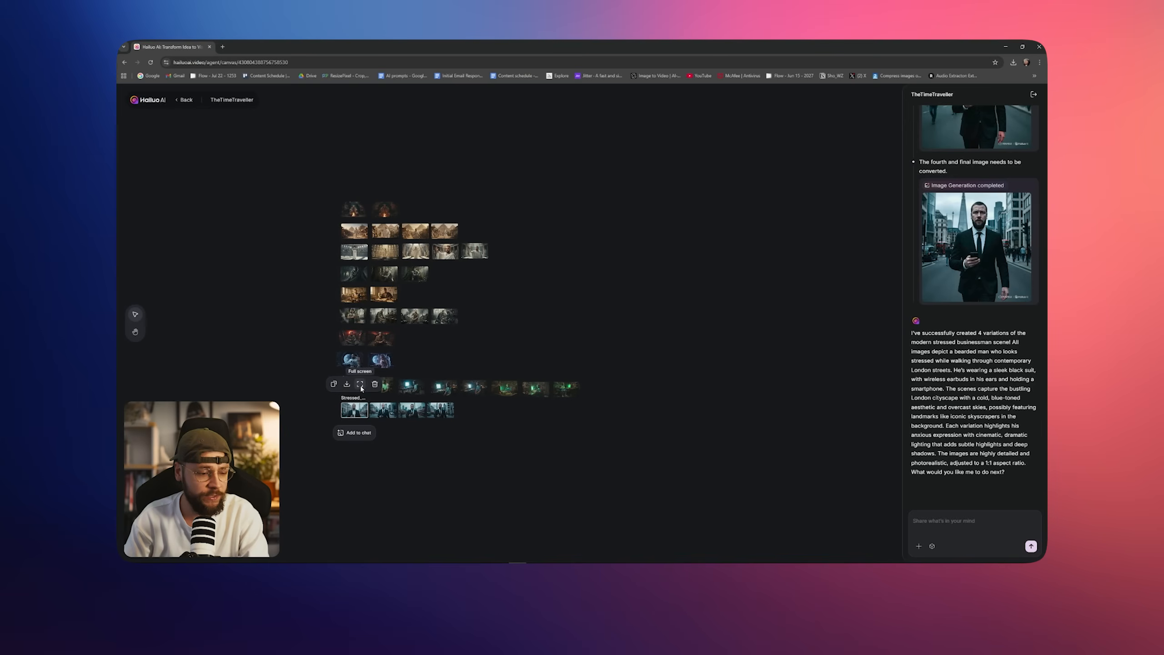
View the first stressed London businessman image at full size
{"action": "left_click", "coordinate": [359, 384]}
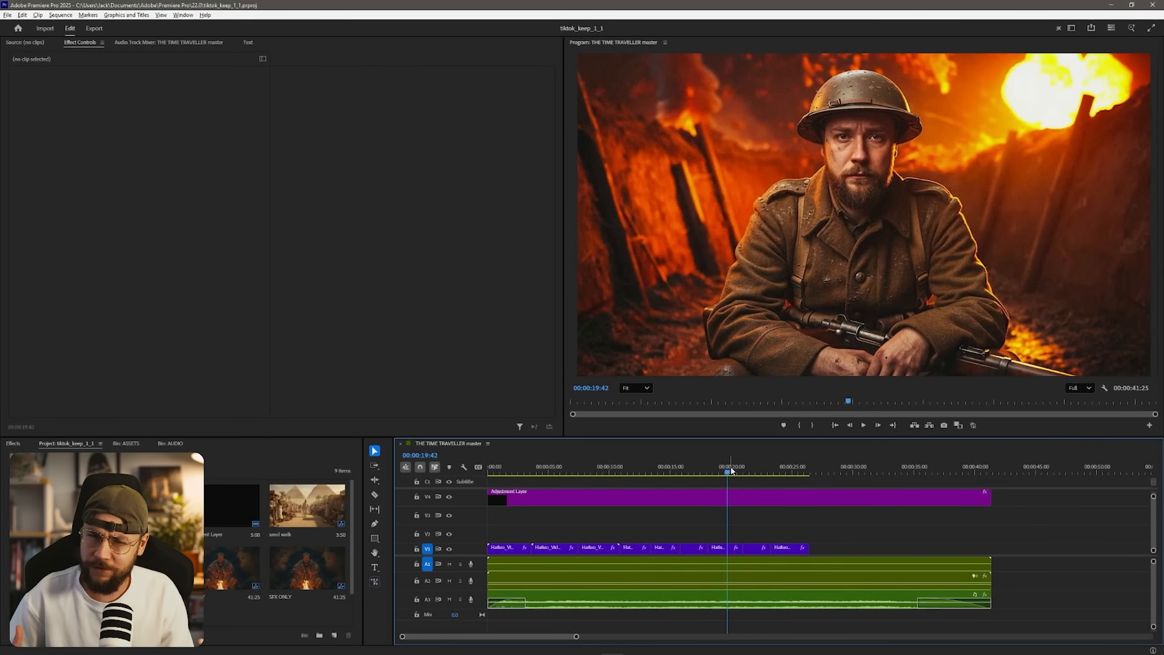
In Premiere Pro, scrub through the THE TIME TRAVELLER master sequence to review the edited clips
{"action": "left_click_drag", "start_coordinate": [792, 470], "coordinate": [797, 494]}
{"action": "left_click", "coordinate": [833, 471]}
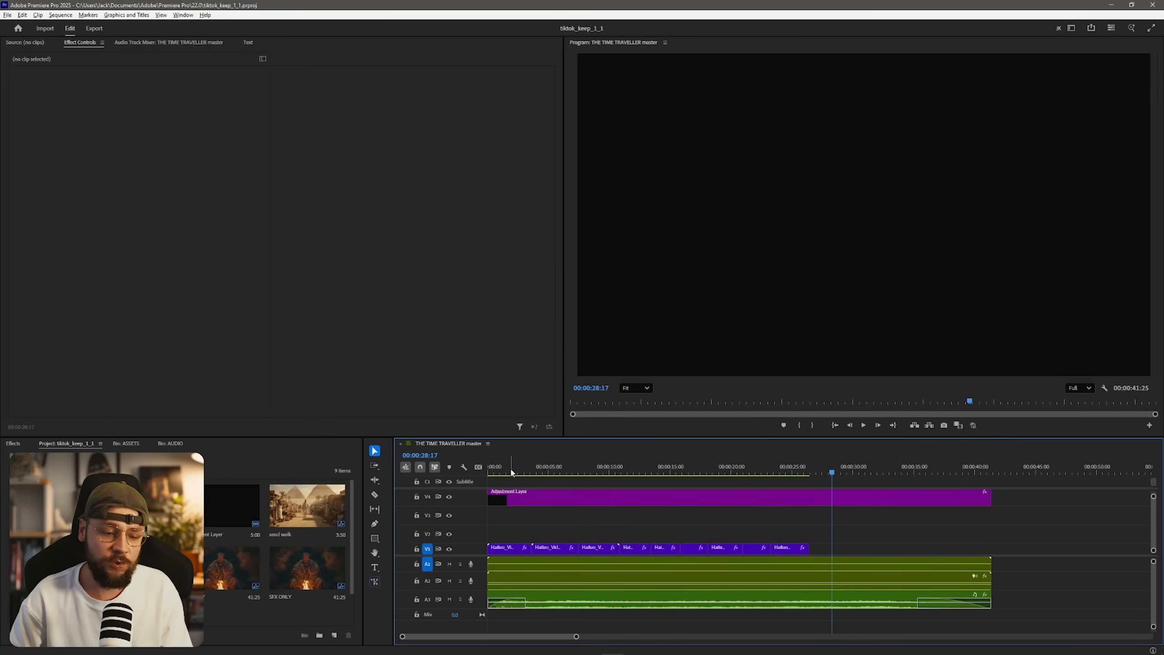
{"action": "left_click_drag", "start_coordinate": [511, 472], "coordinate": [563, 473]}
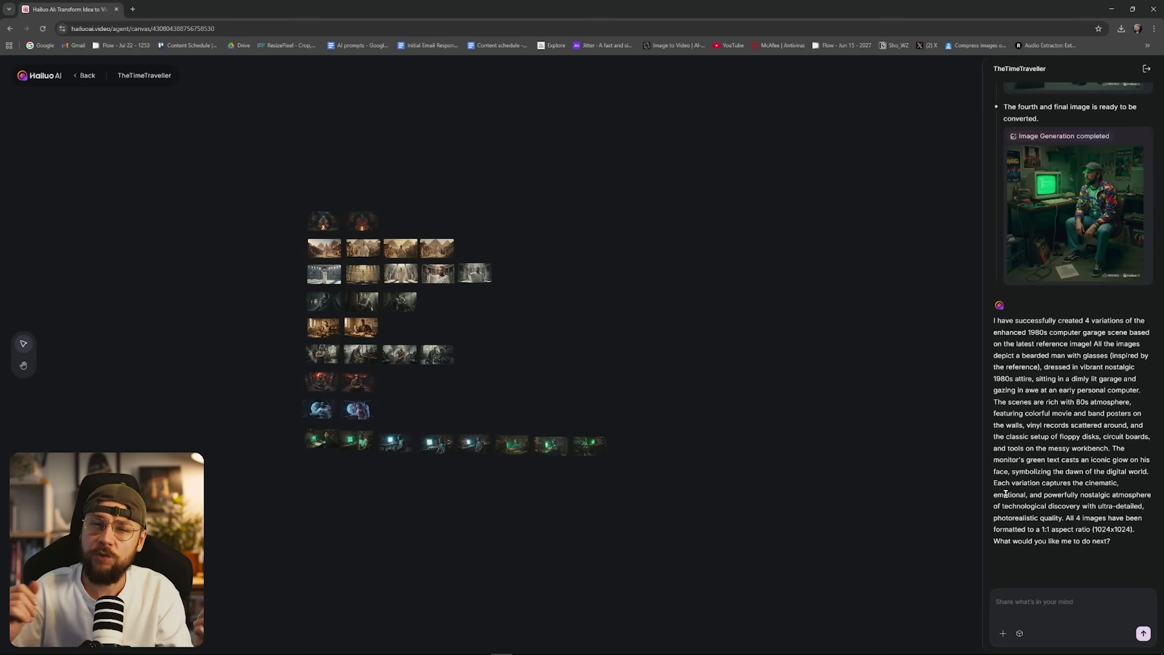
Switch to the Hailuo AI TheTimeTraveller canvas and look over the rows of generated scene images
{"action": "key", "text": "space"}
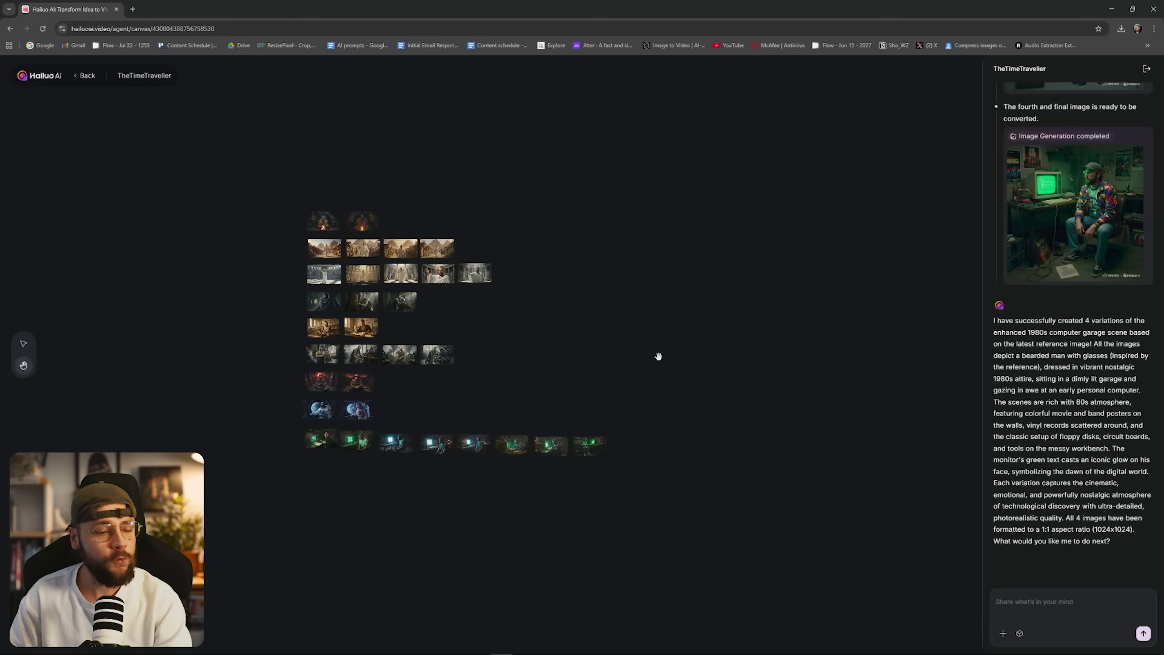
{"action": "left_click_drag", "start_coordinate": [609, 359], "coordinate": [643, 358]}
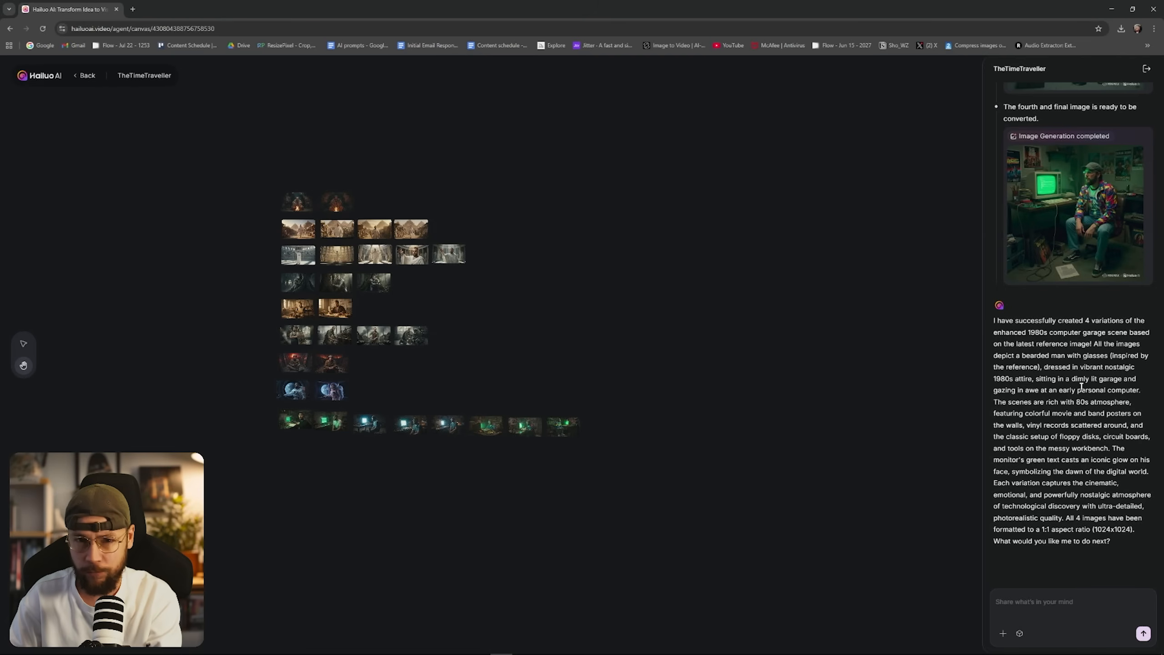
{"action": "left_click_drag", "start_coordinate": [499, 344], "coordinate": [514, 379]}
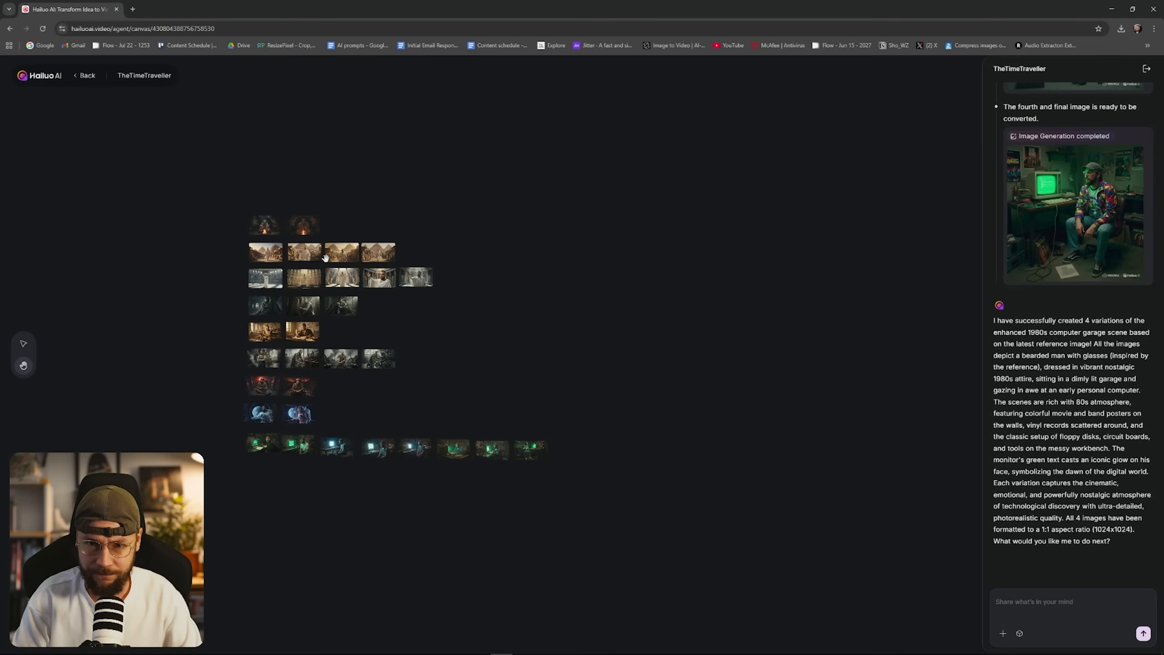
{"action": "scroll", "coordinate": [326, 257], "scroll_direction": "up", "scroll_amount": 1}
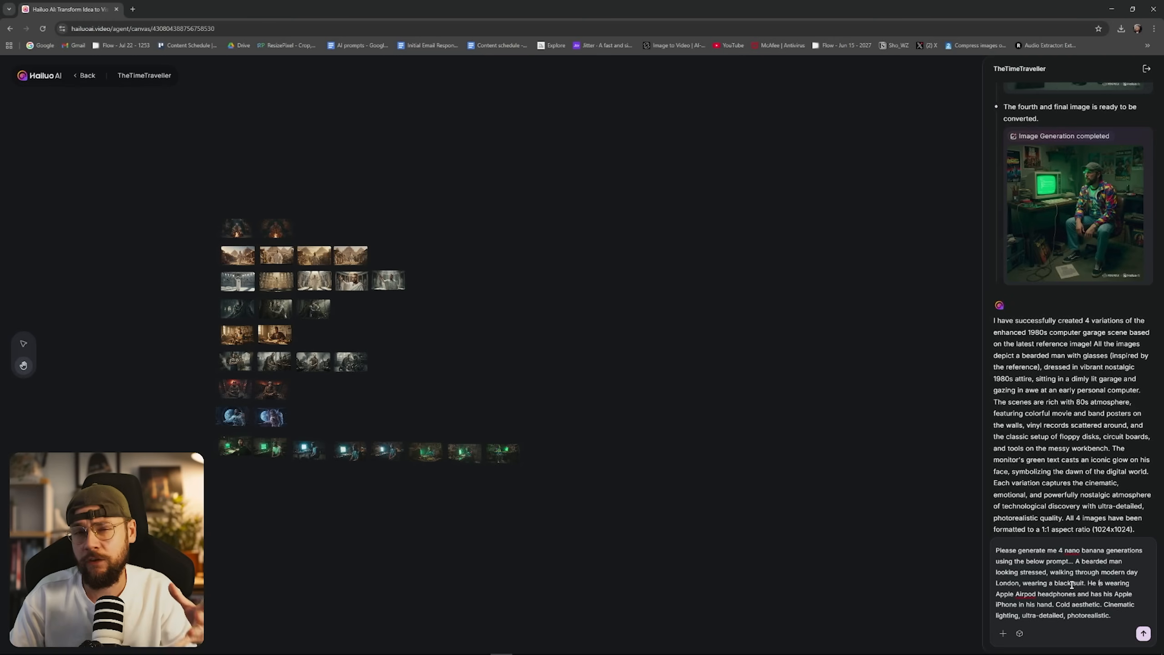
Request 4 nano banana generations of a stressed bearded man in a black suit in modern day London, attaching Untitled design (5).png as reference
{"action": "left_click", "coordinate": [1071, 585]}
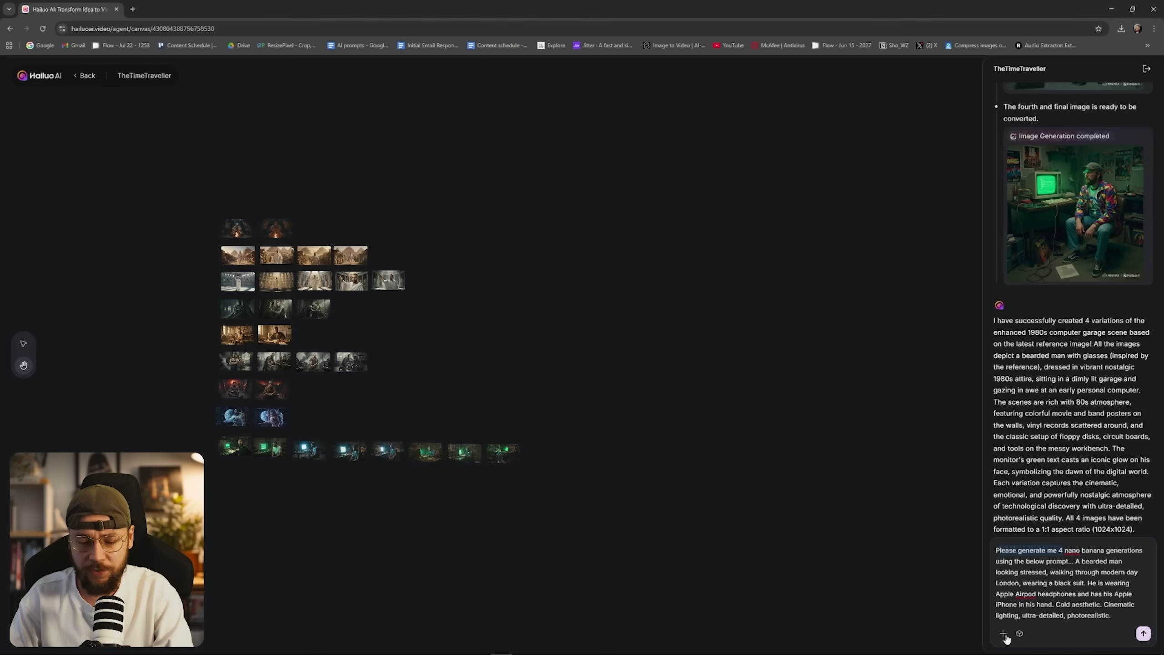
{"action": "left_click", "coordinate": [1002, 634]}
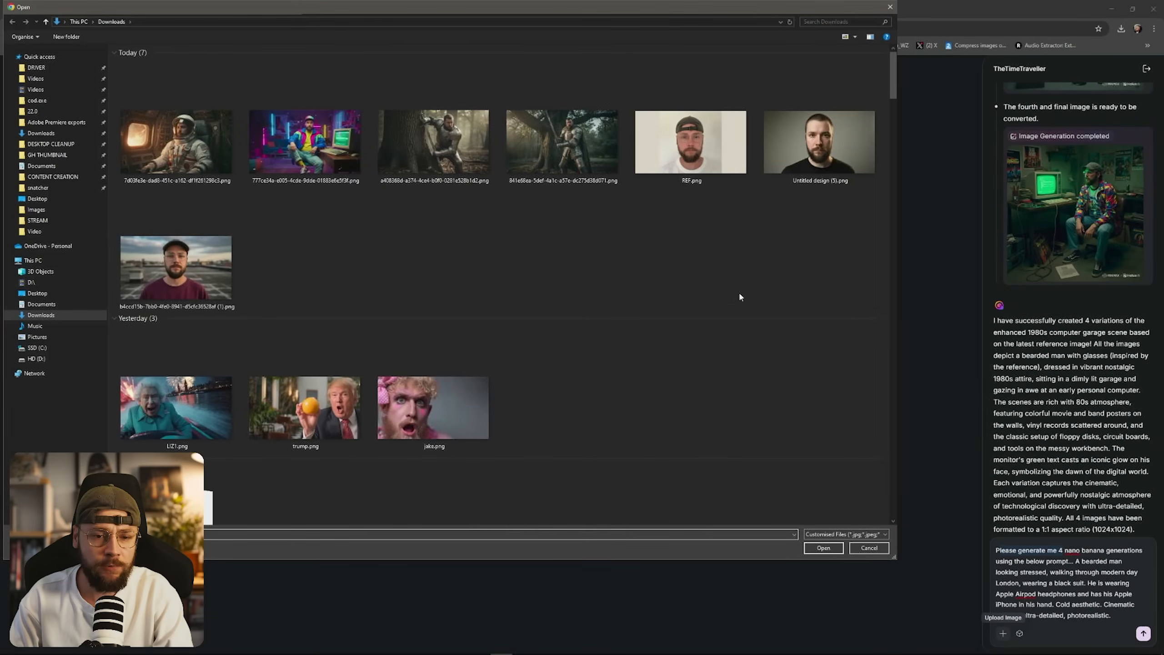
{"action": "left_click", "coordinate": [820, 146]}
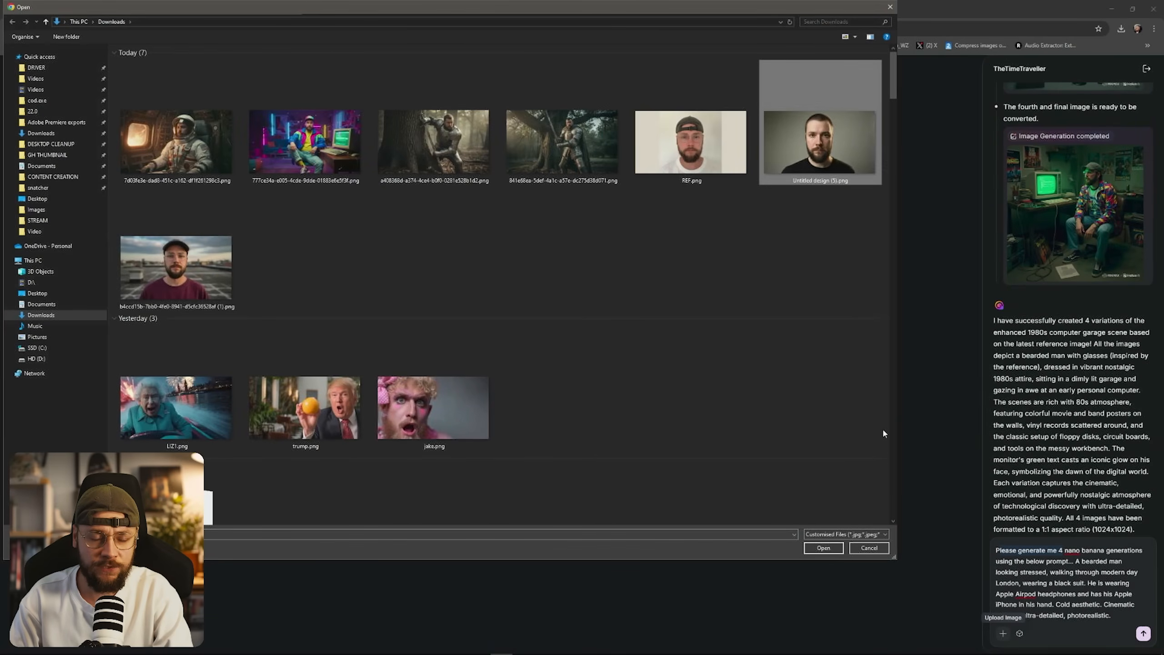
{"action": "left_click", "coordinate": [823, 547]}
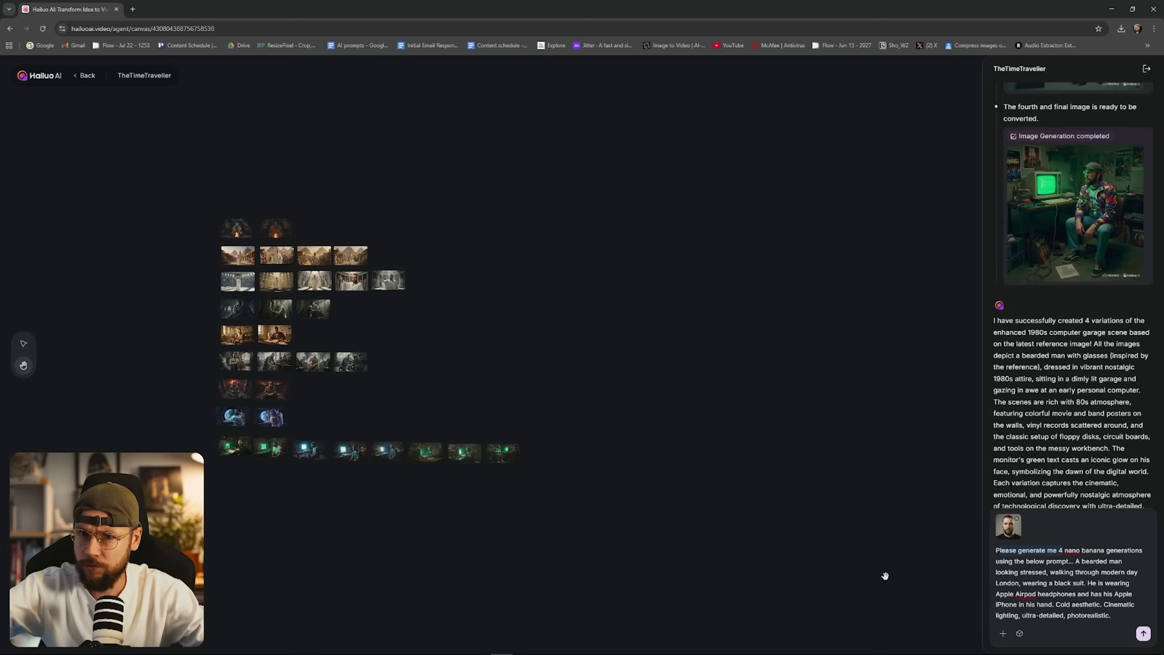
{"action": "key", "text": "Return"}
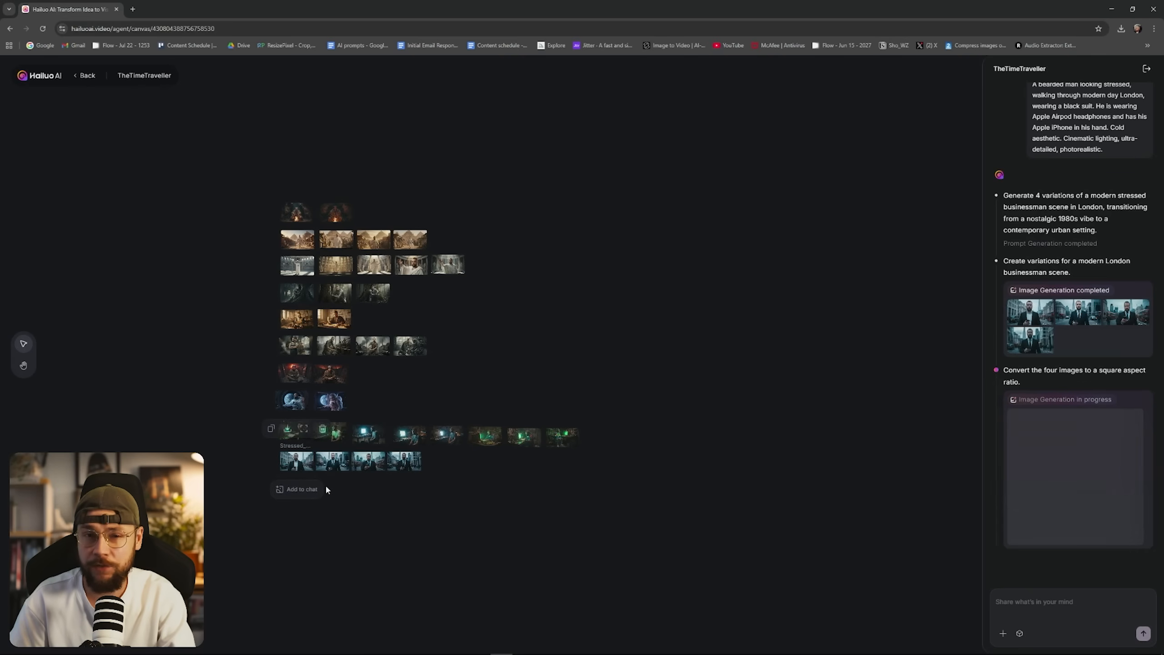
Inspect the first three generated London businessman images one by one at full size
{"action": "left_click", "coordinate": [298, 465]}
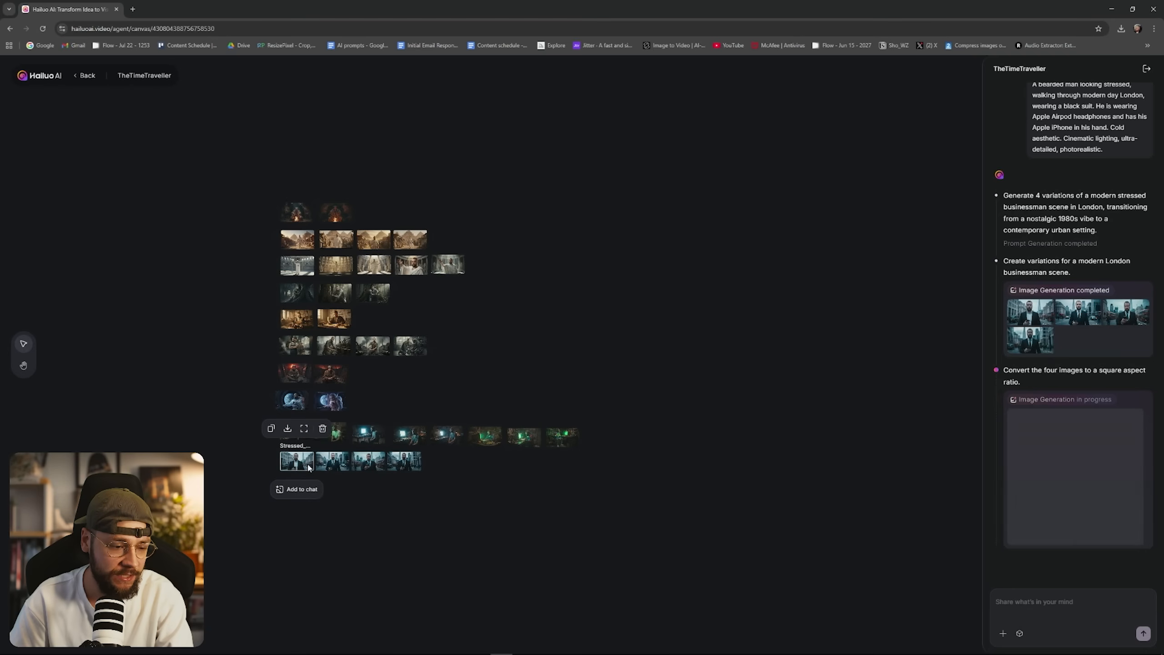
{"action": "left_click", "coordinate": [304, 430]}
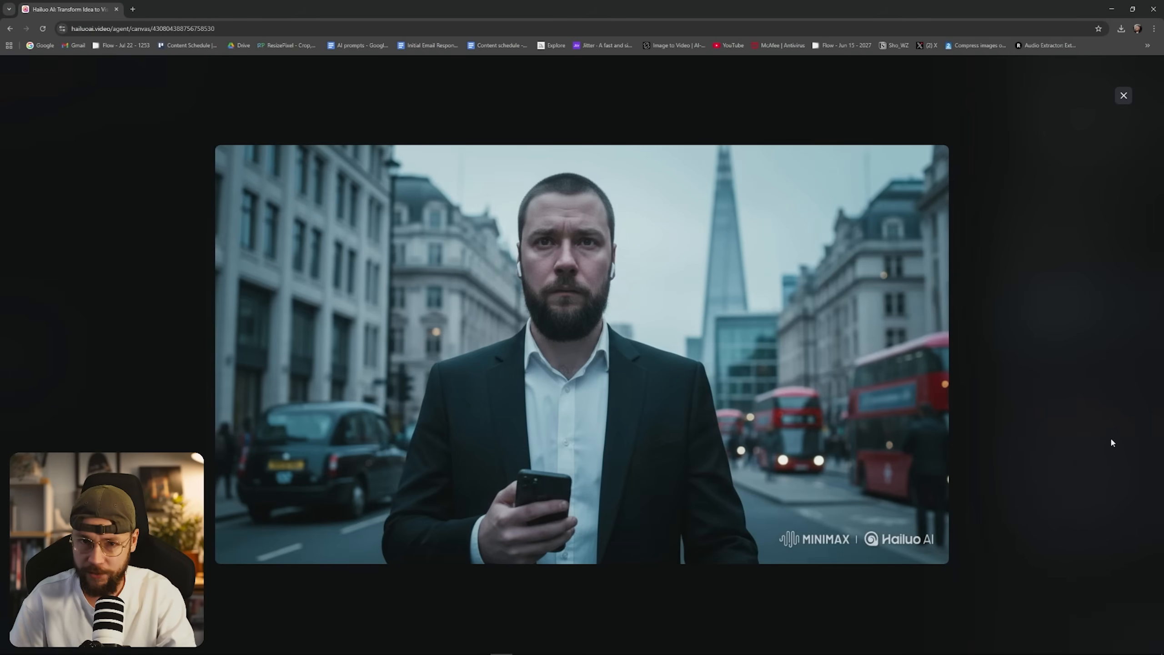
{"action": "left_click", "coordinate": [1102, 441]}
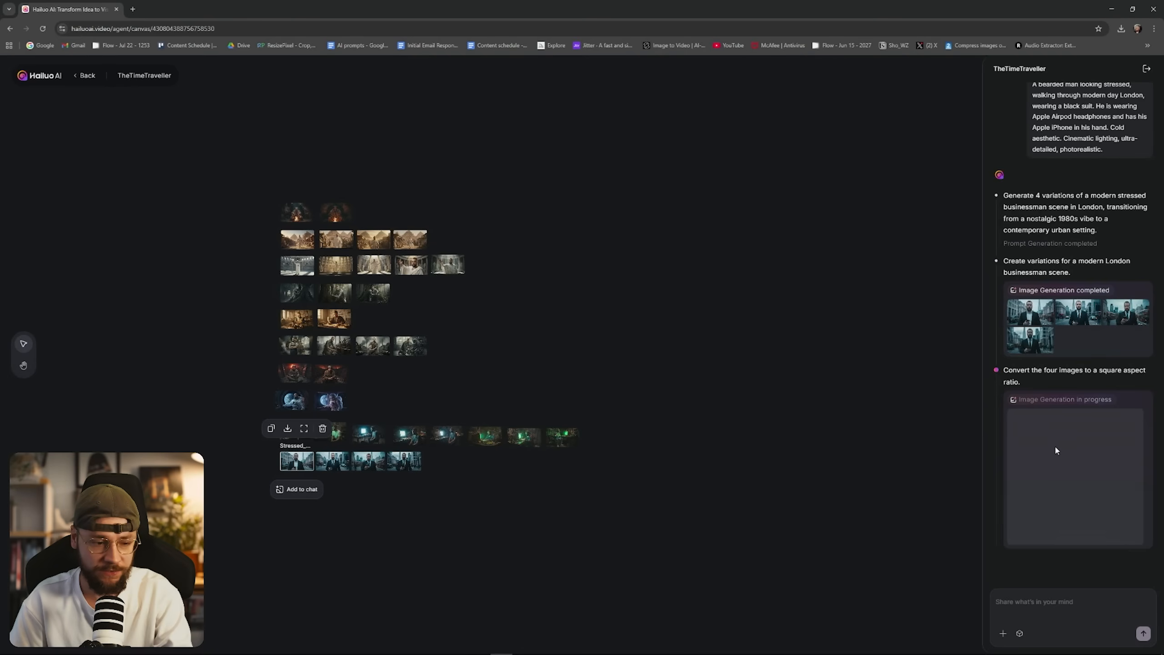
{"action": "left_click", "coordinate": [327, 467]}
{"action": "left_click", "coordinate": [340, 428]}
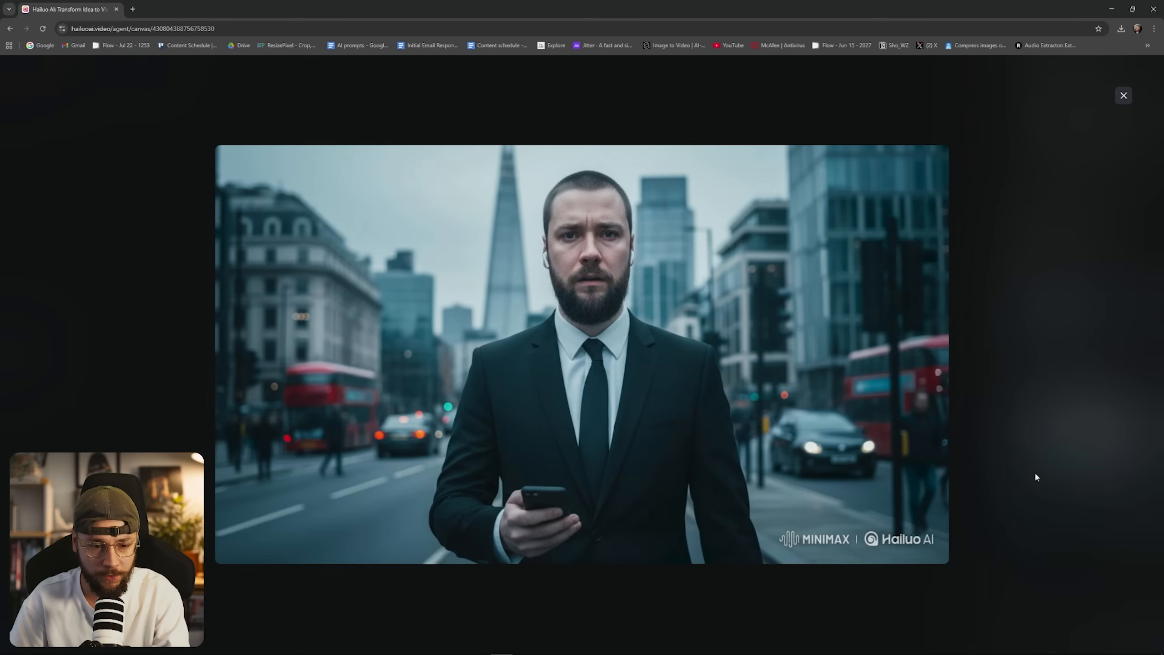
{"action": "left_click", "coordinate": [1035, 472]}
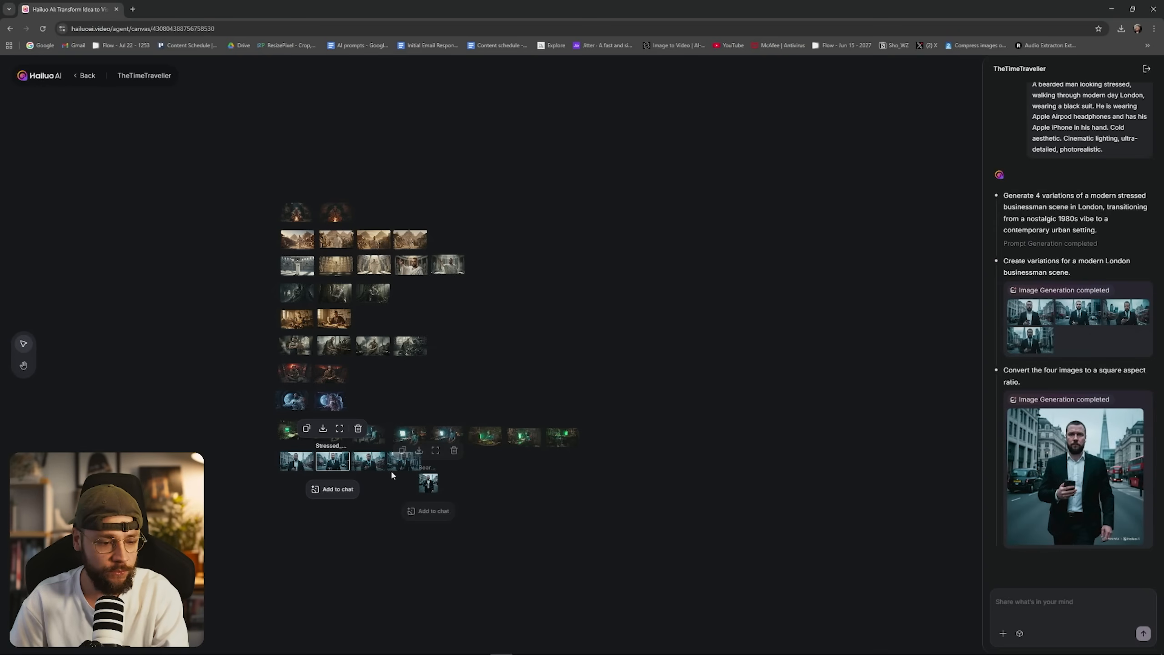
{"action": "left_click", "coordinate": [371, 462]}
{"action": "left_click", "coordinate": [374, 428]}
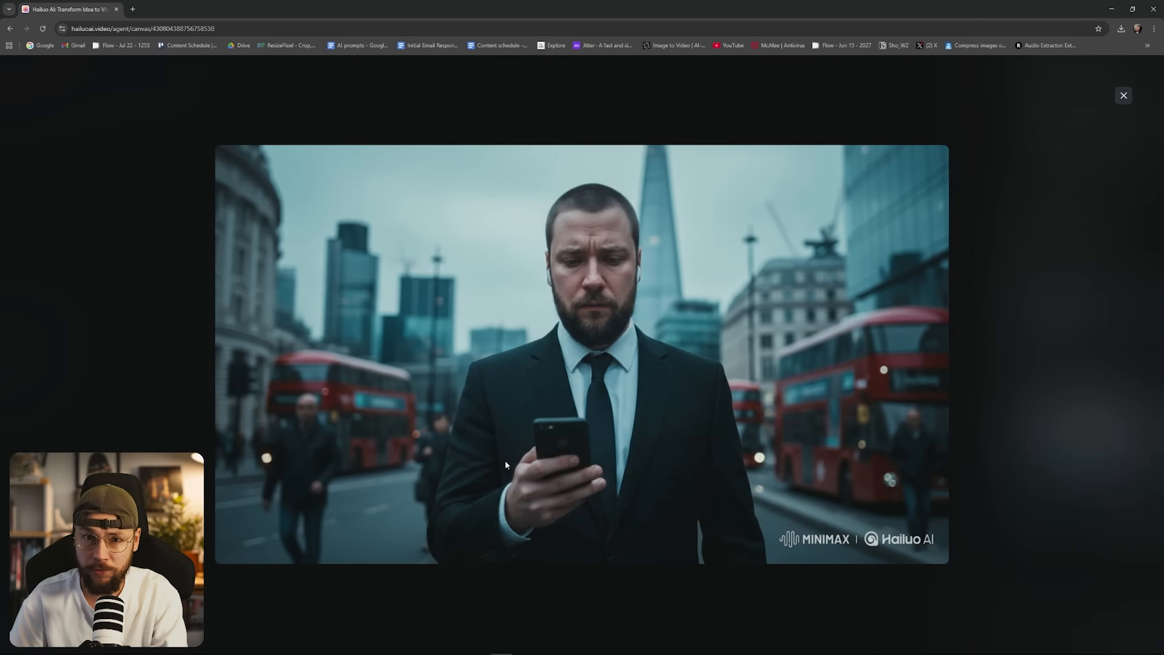
{"action": "key", "text": "Escape"}
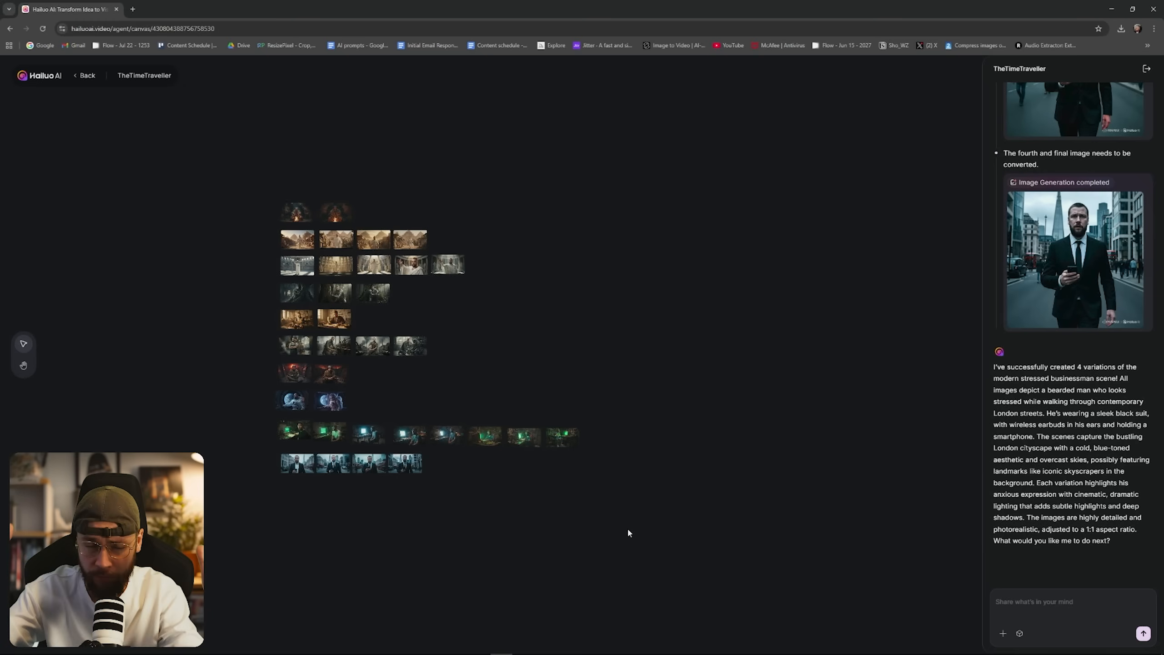
Compare the first and third London businessman images at full size
{"action": "left_click", "coordinate": [297, 463]}
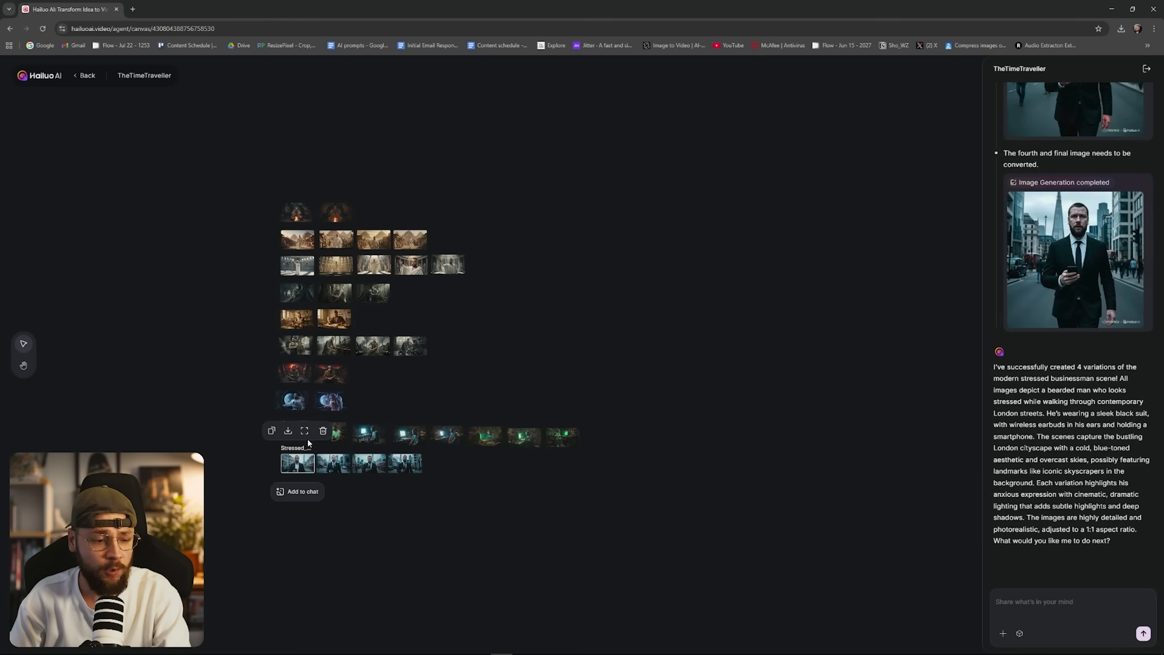
{"action": "left_click", "coordinate": [306, 432]}
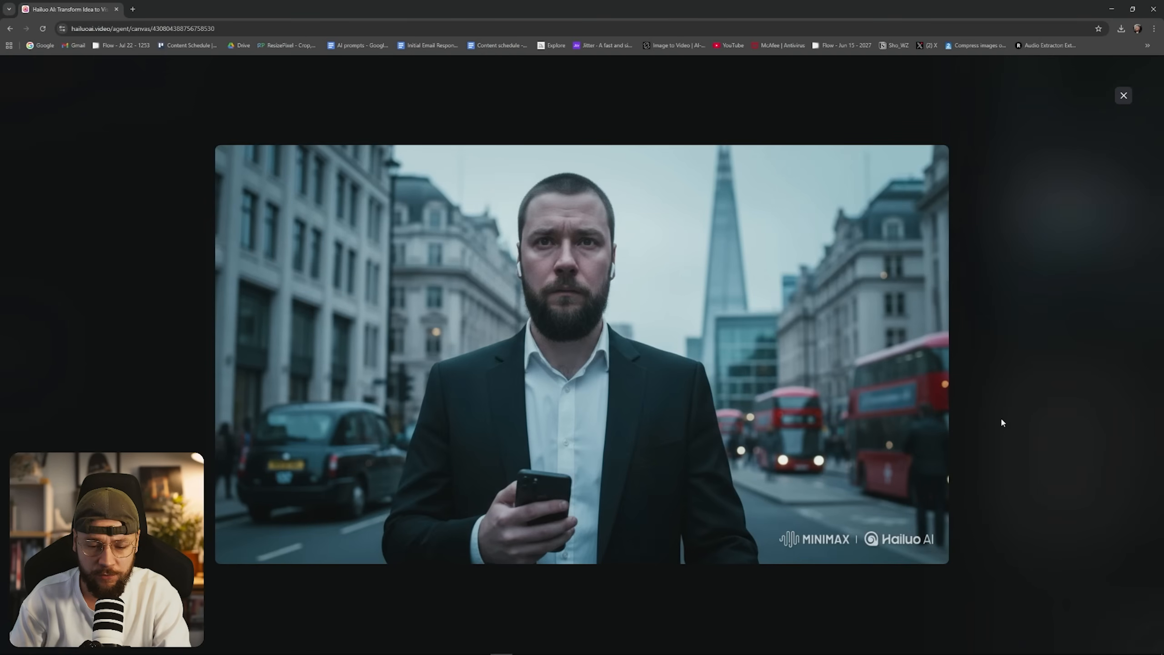
{"action": "left_click", "coordinate": [1124, 97]}
{"action": "left_click", "coordinate": [380, 464]}
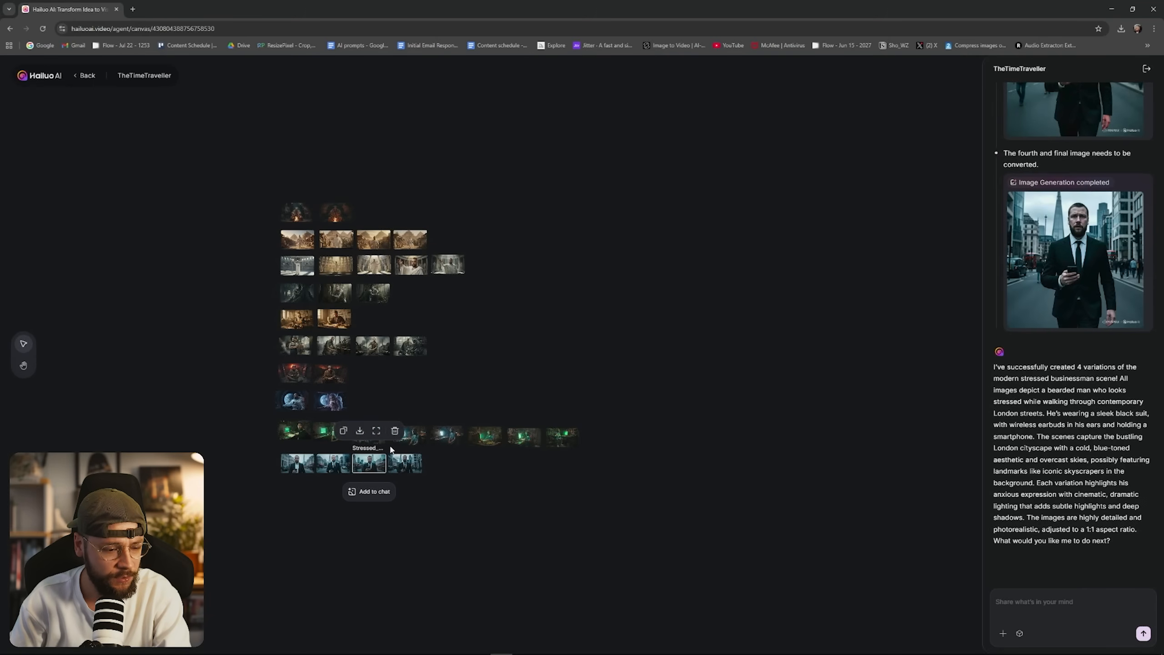
{"action": "left_click", "coordinate": [399, 434]}
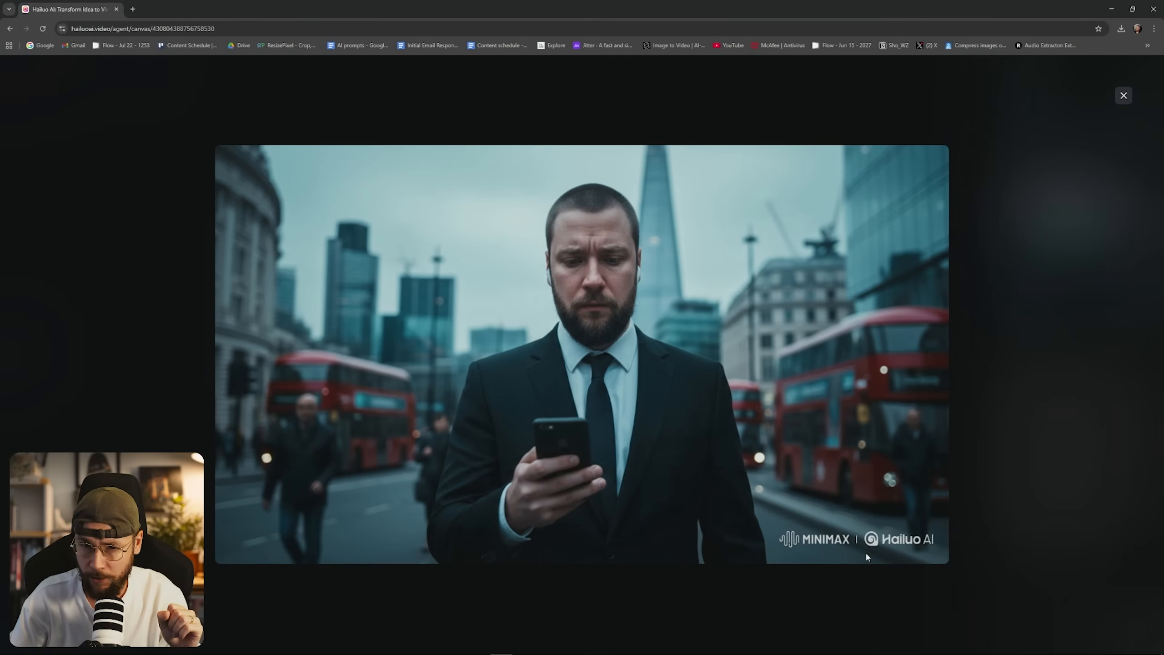
{"action": "left_click", "coordinate": [877, 569]}
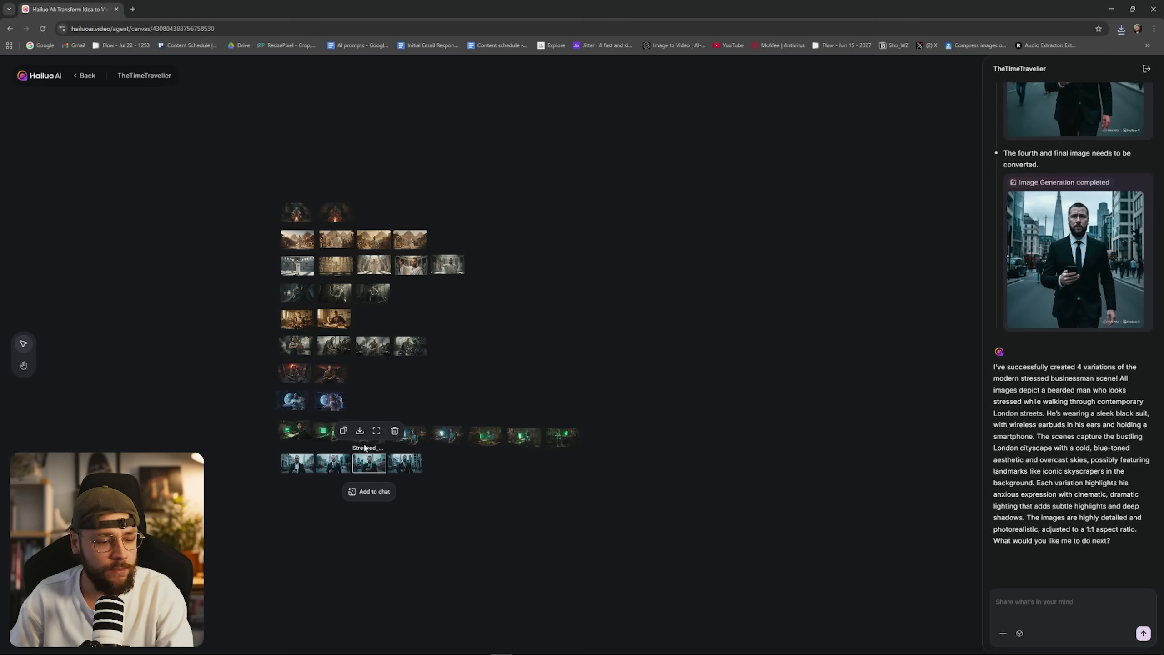
Add the first London businessman image to the chat as a reference and view it enlarged
{"action": "mouse_move", "coordinate": [358, 435]}
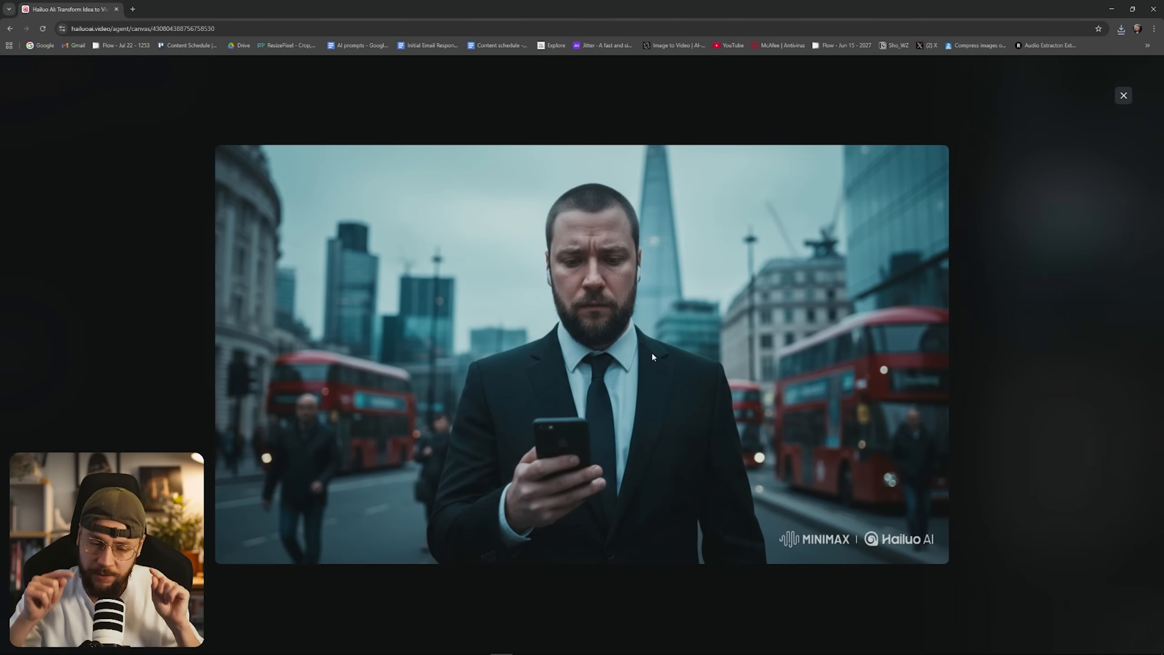
{"action": "left_click", "coordinate": [1123, 96]}
{"action": "left_click", "coordinate": [296, 458]}
{"action": "left_click", "coordinate": [297, 491]}
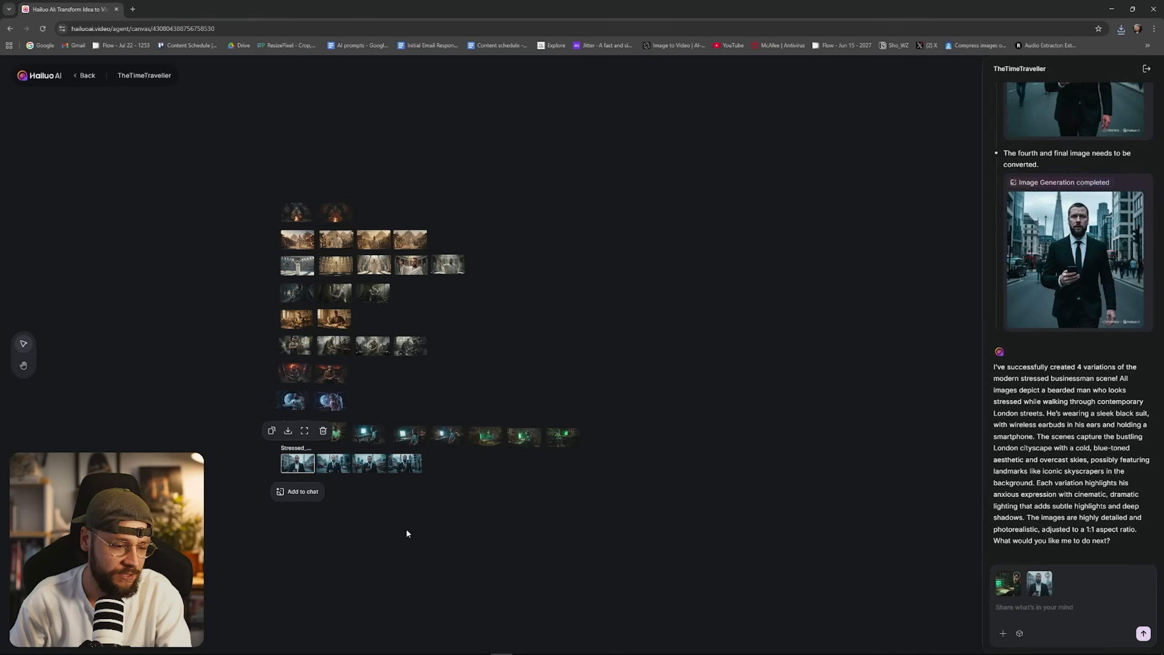
{"action": "left_click", "coordinate": [304, 431]}
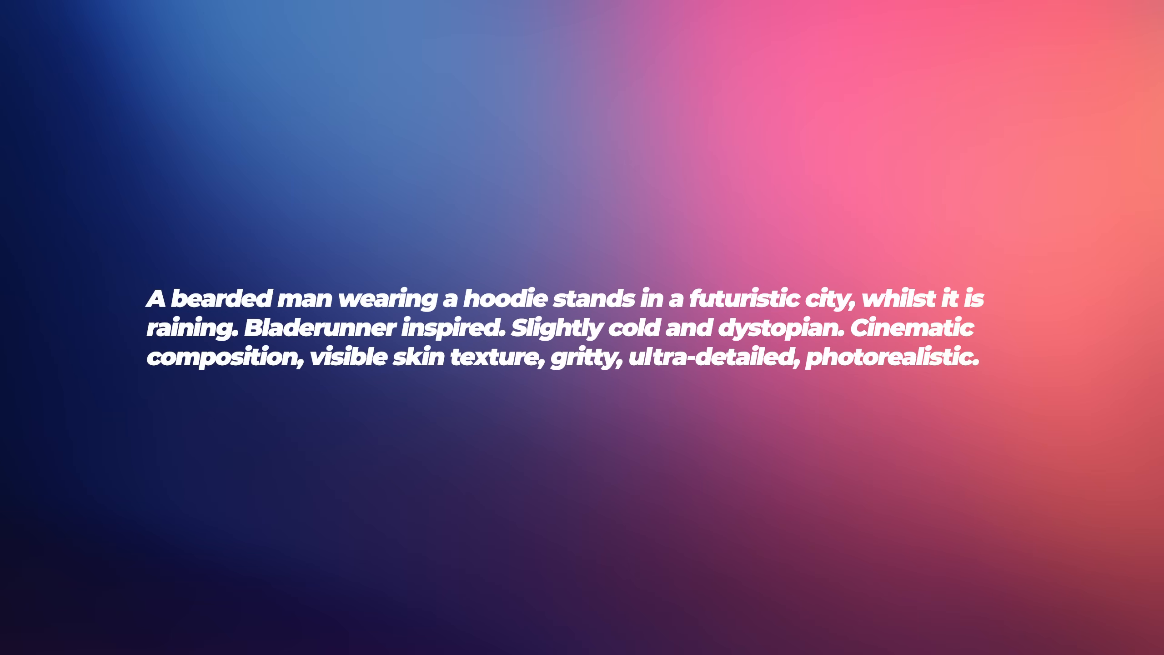
Submit a prompt for a gritty, photorealistic bearded man in a hoodie standing in a rainy, Bladerunner inspired futuristic city
{"action": "key", "text": "Return"}
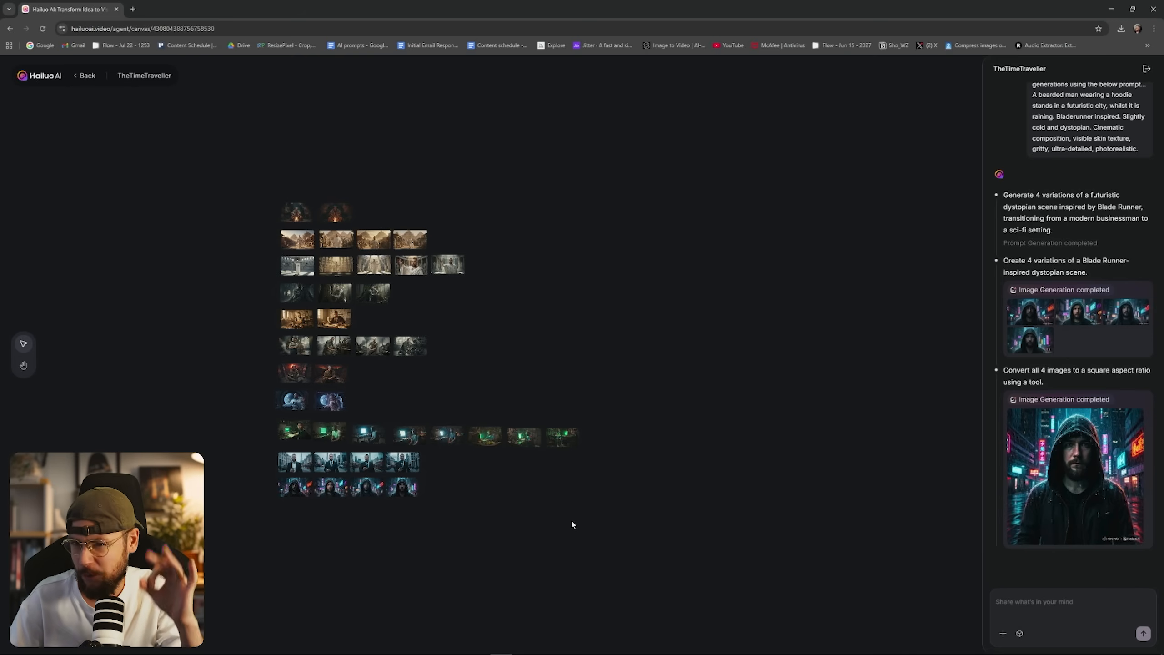
Inspect the first two hooded man images from the futuristic city set at full size
{"action": "double_click", "coordinate": [295, 486]}
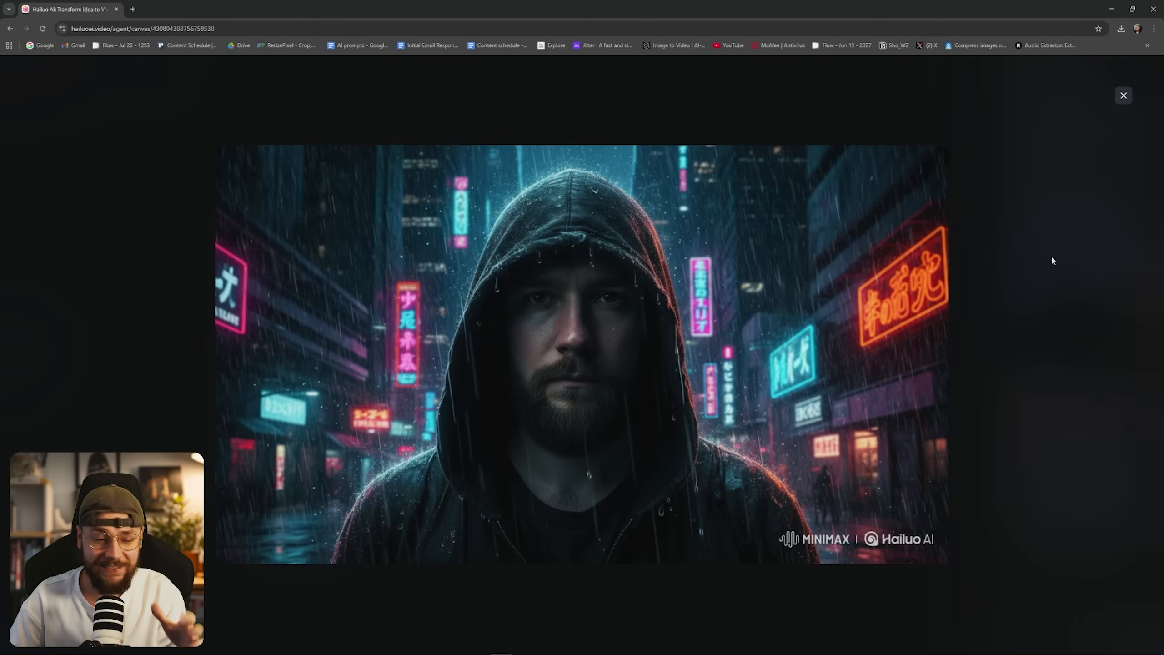
{"action": "left_click", "coordinate": [1126, 95]}
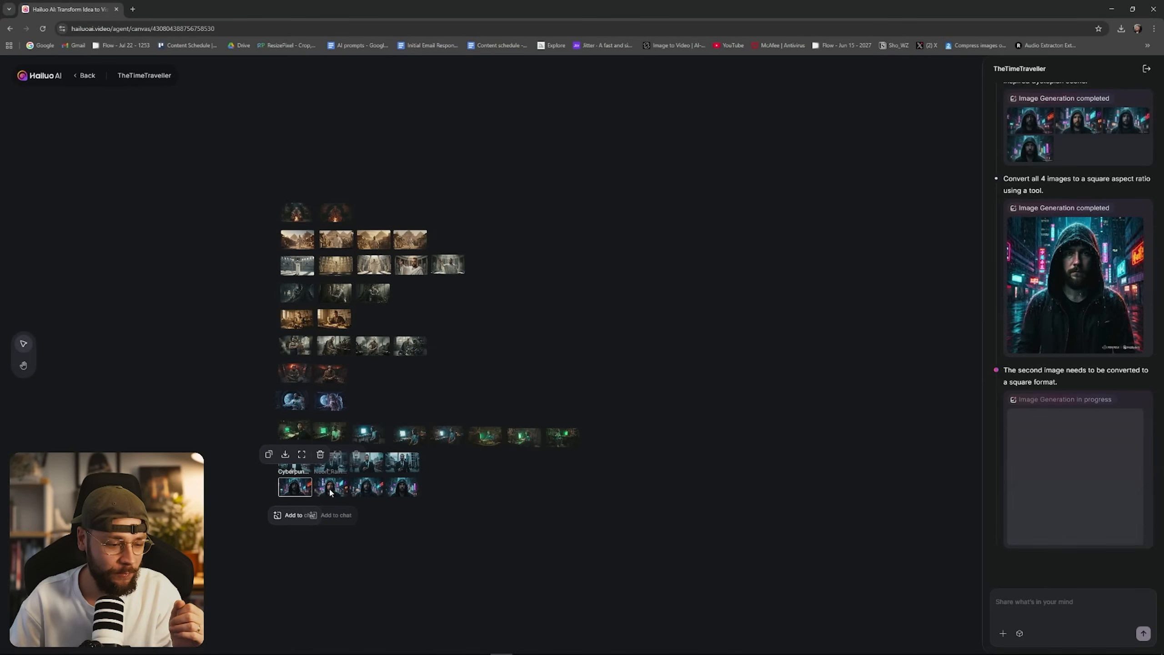
{"action": "left_click", "coordinate": [339, 455]}
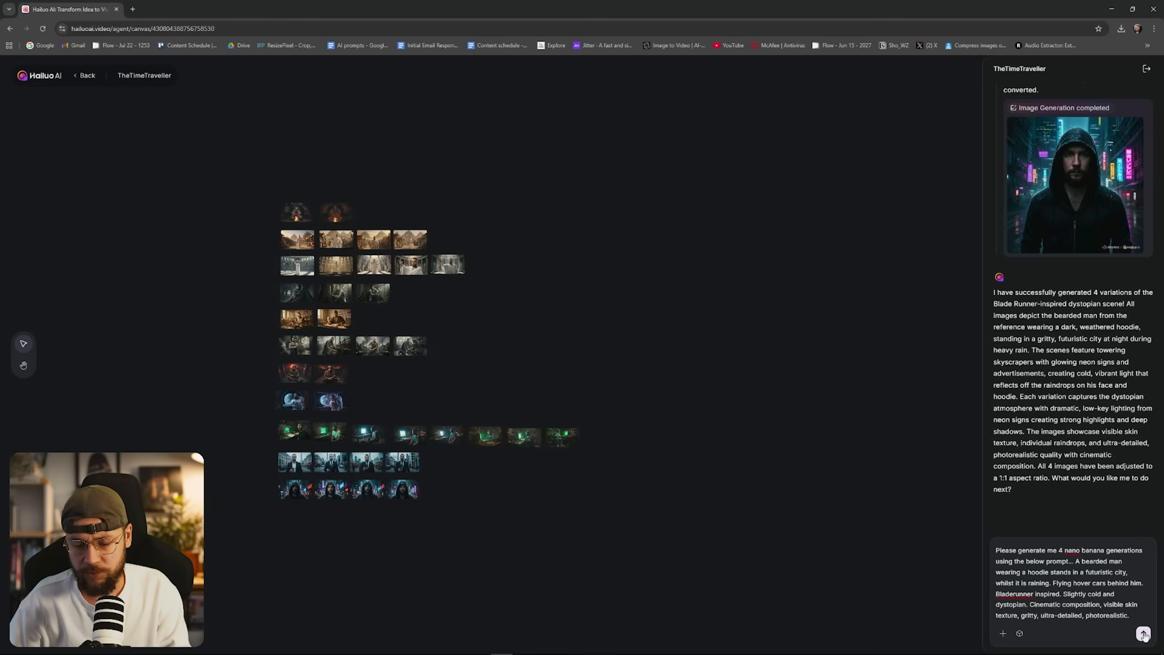
Request 4 new nano banana generations of the rainy futuristic city scene with flying hover cars behind the man
{"action": "key", "text": "Return"}
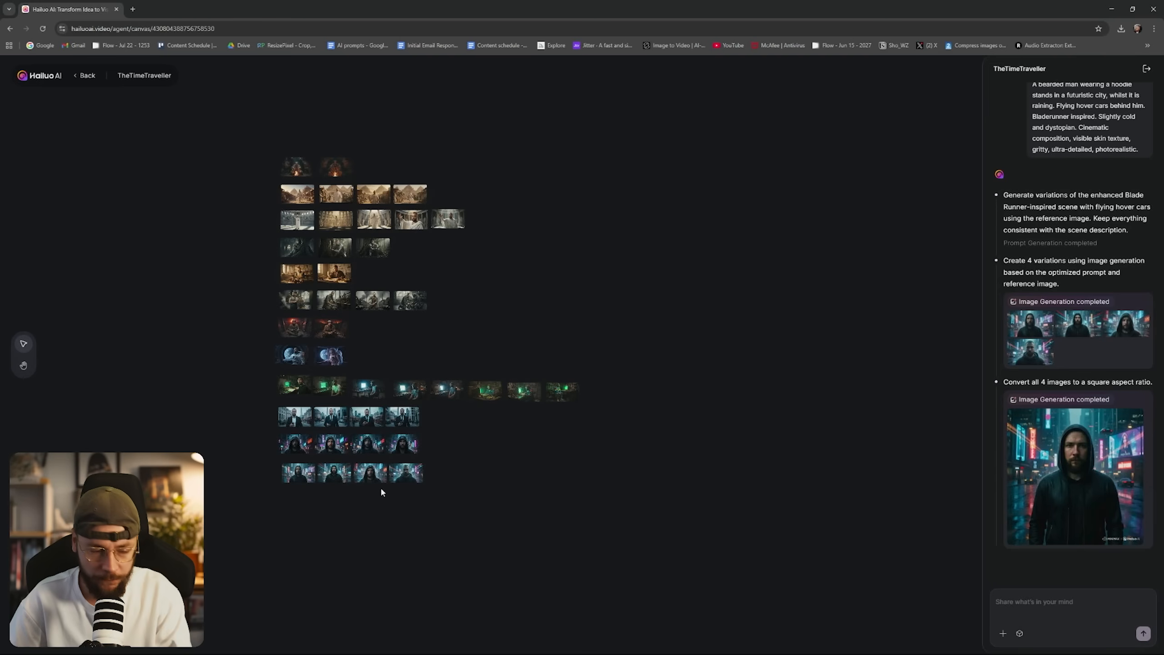
Inspect the new hover car variations of the hooded man one after another at full size
{"action": "left_click", "coordinate": [346, 475]}
{"action": "left_click", "coordinate": [341, 441]}
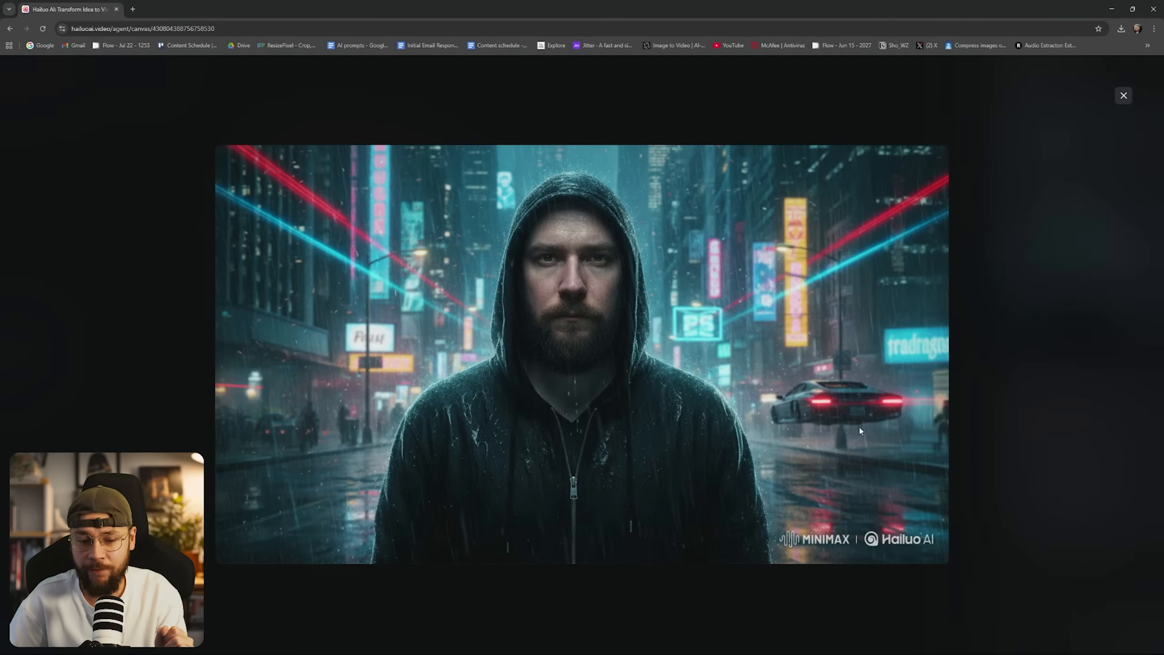
{"action": "left_click", "coordinate": [1123, 96]}
{"action": "left_click", "coordinate": [377, 440]}
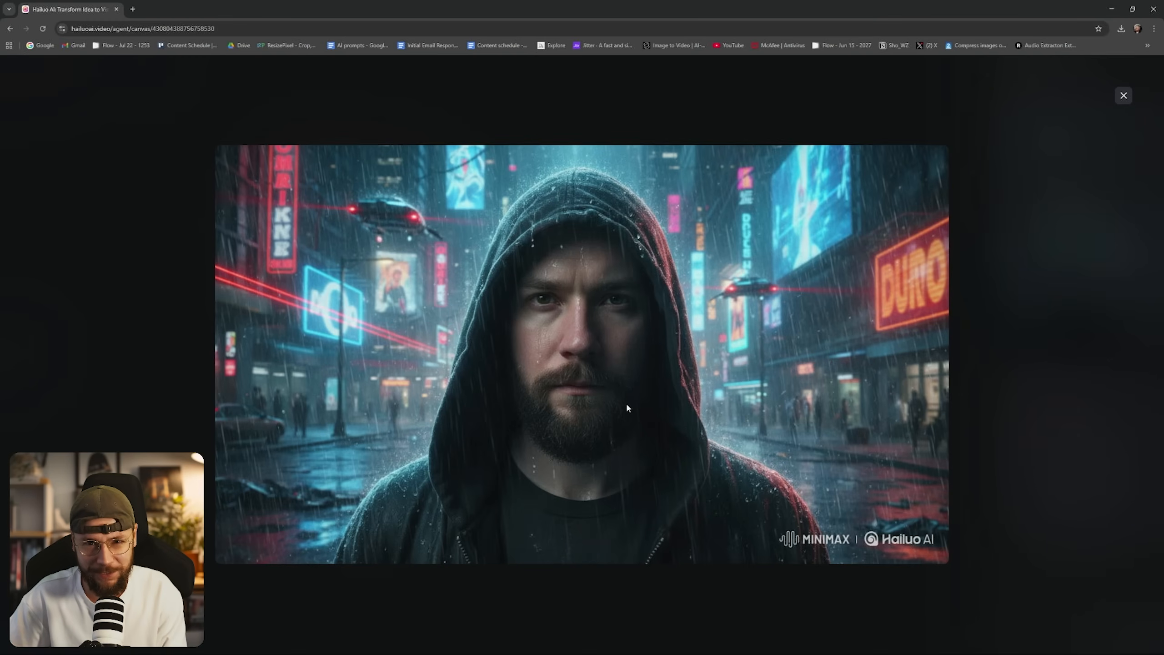
{"action": "left_click", "coordinate": [748, 437]}
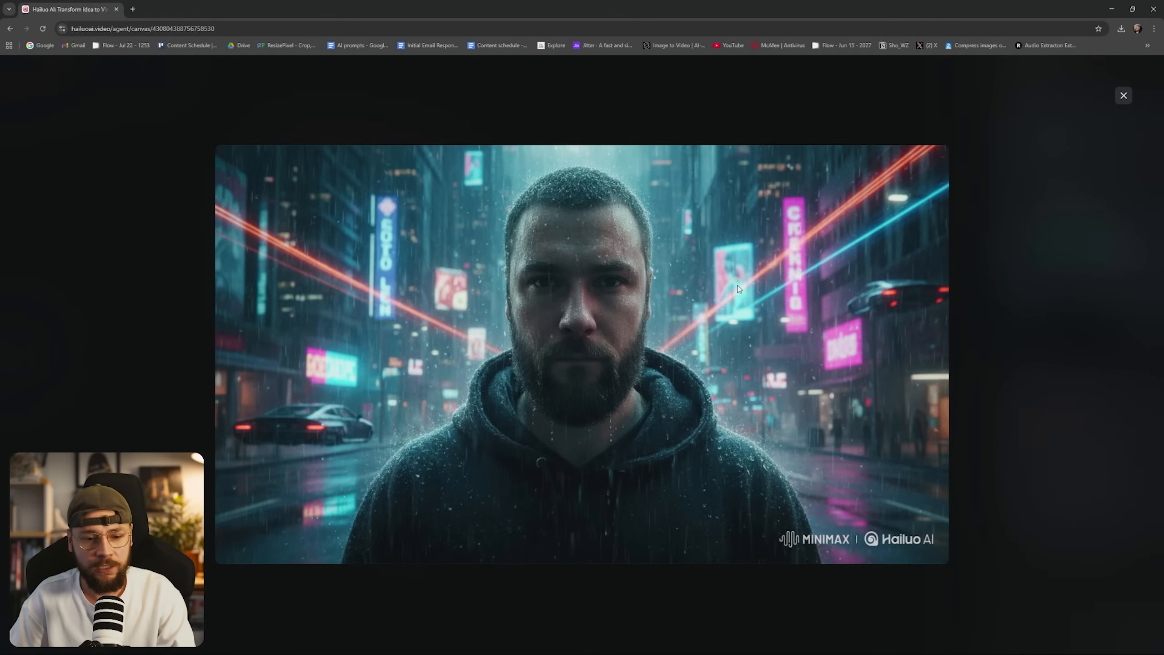
Download the third hover car image of the hooded man without a watermark and look through the saved London businessman images
{"action": "left_click", "coordinate": [1123, 95]}
{"action": "left_click", "coordinate": [381, 475]}
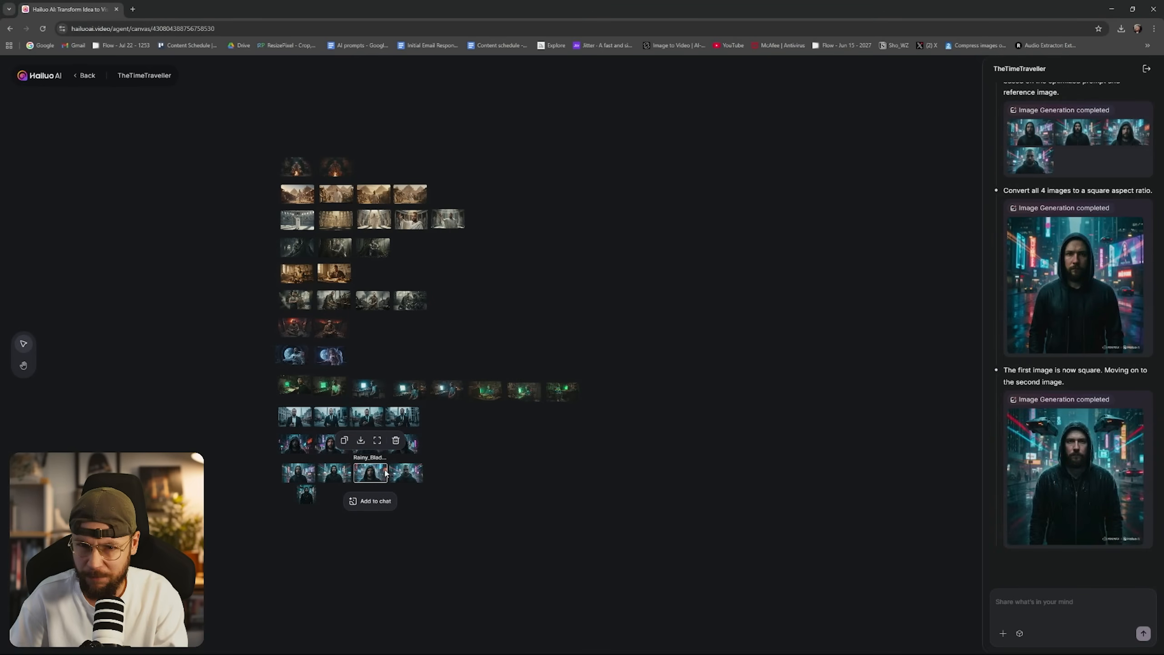
{"action": "left_click", "coordinate": [361, 441]}
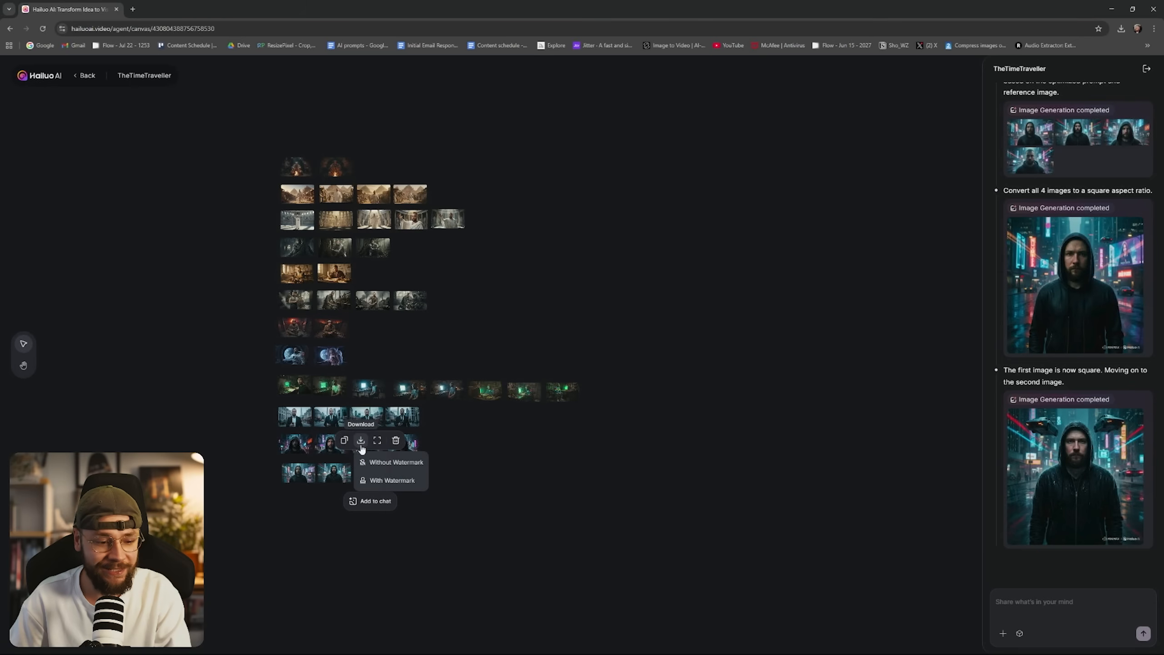
{"action": "left_click", "coordinate": [379, 466]}
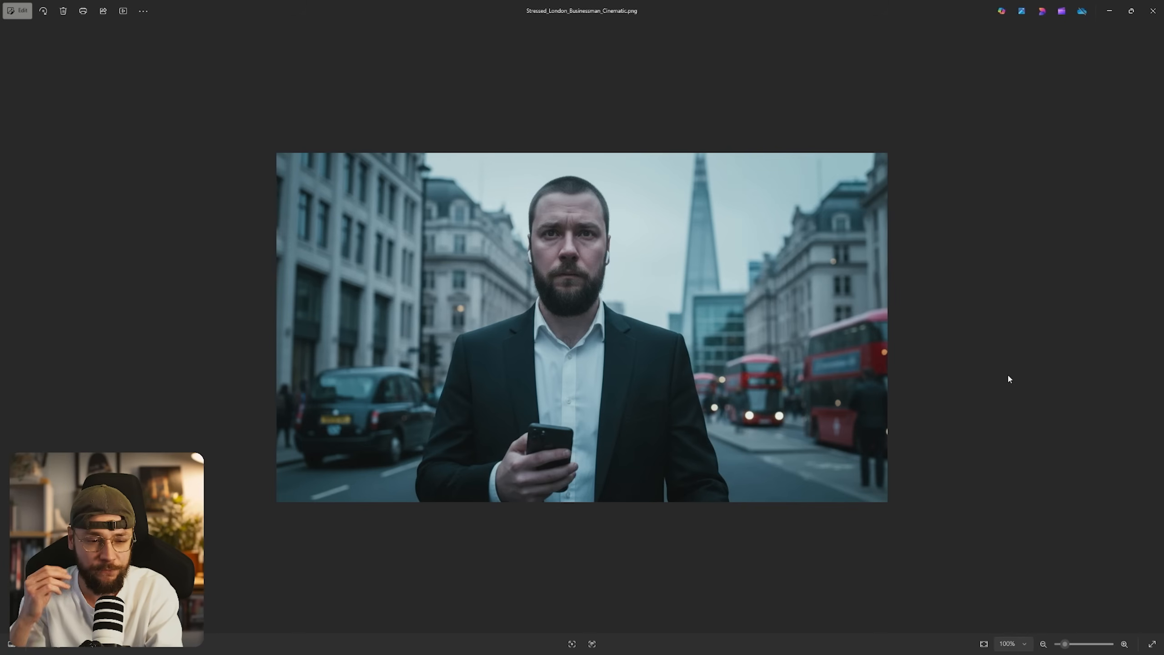
{"action": "key", "text": "Left"}
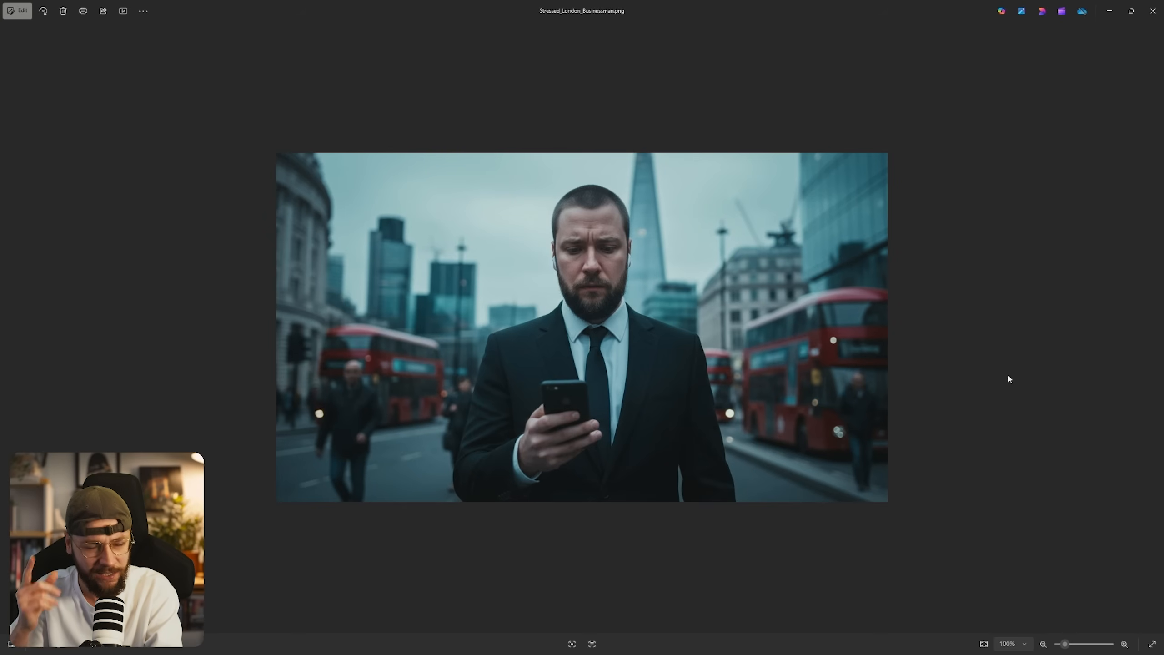
{"action": "key", "text": "Left"}
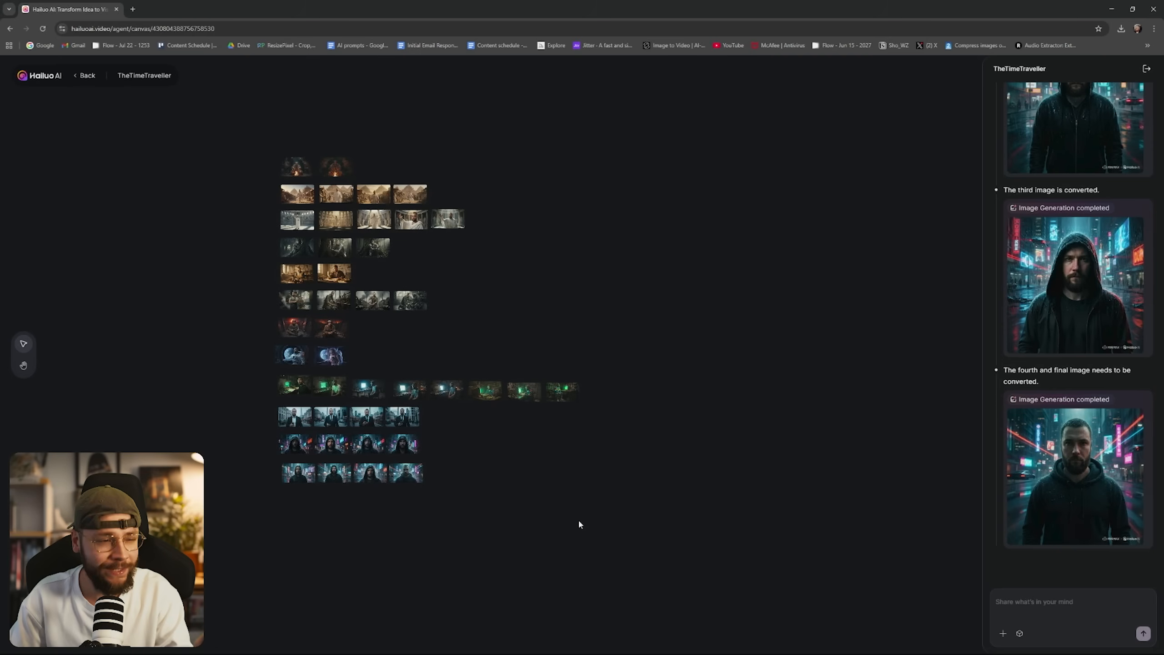
Open the image-to-video creator and review the earlier clips of the bearded man together with their camera prompts
{"action": "left_click", "coordinate": [85, 76]}
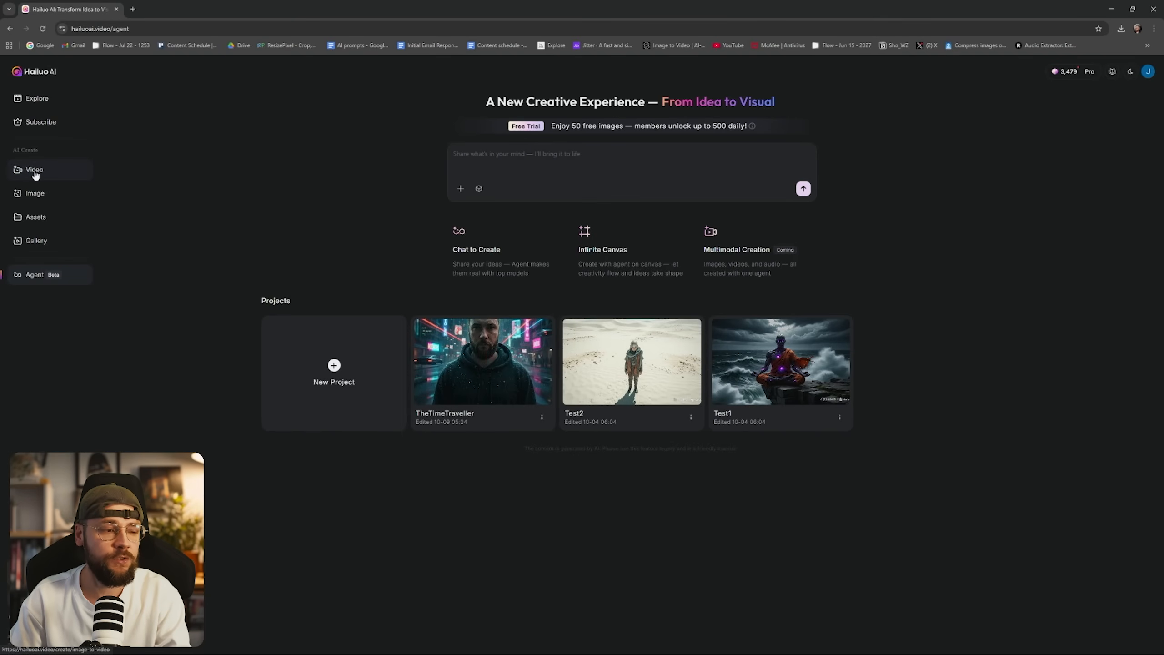
{"action": "left_click", "coordinate": [35, 174]}
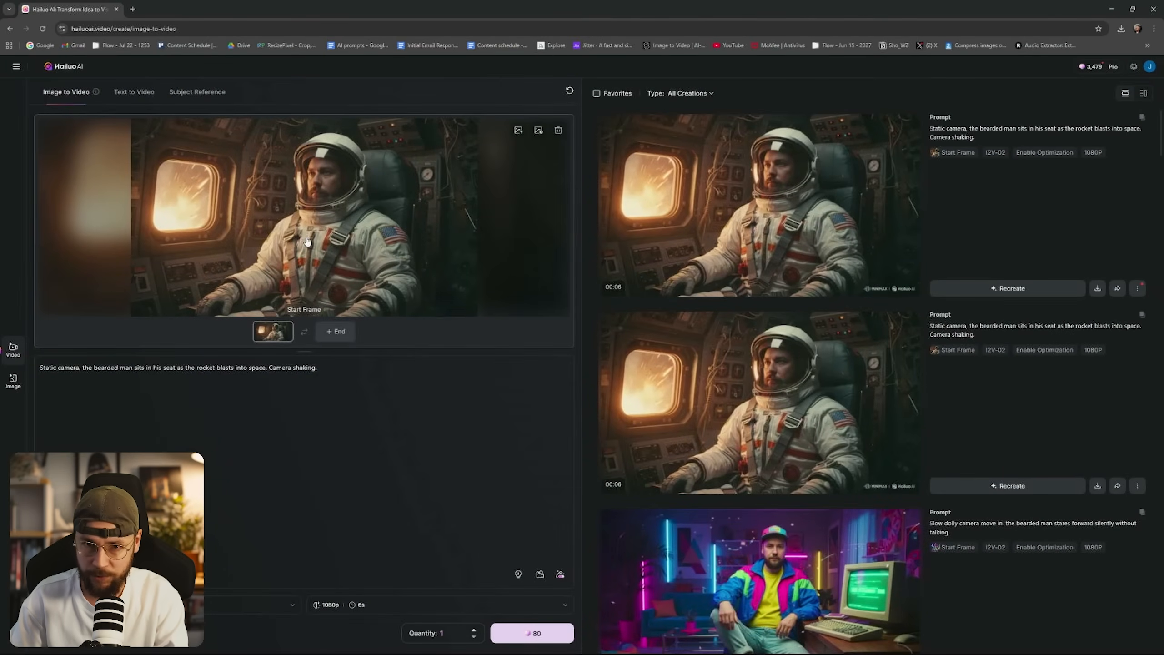
{"action": "scroll", "coordinate": [772, 339], "scroll_direction": "down", "scroll_amount": 10}
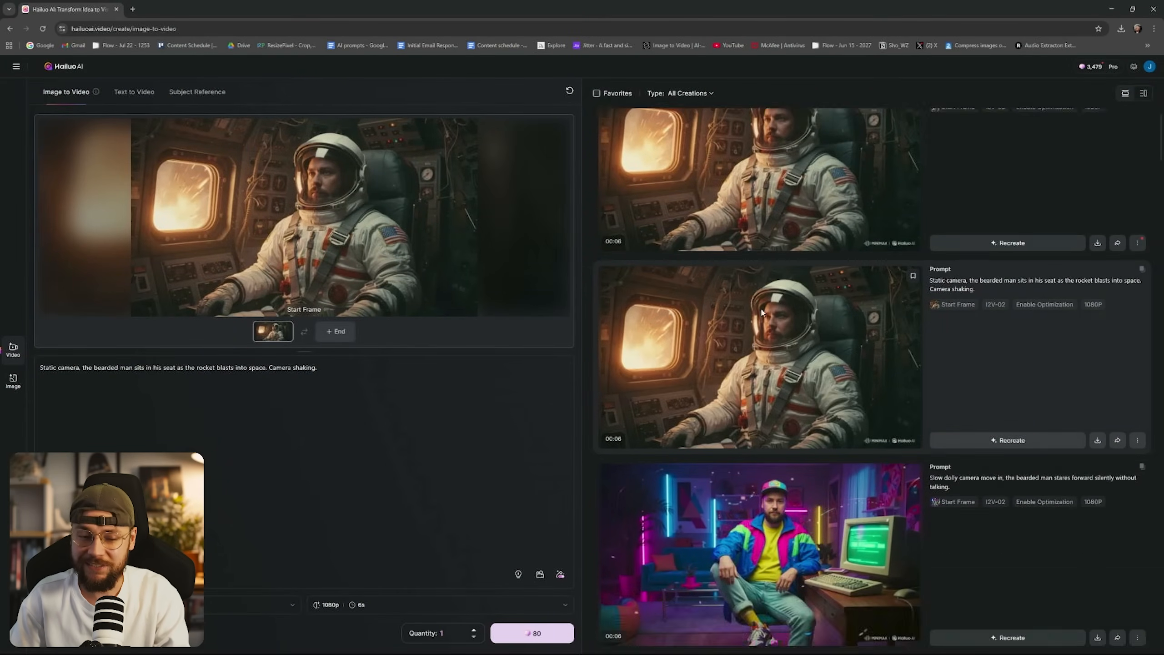
{"action": "scroll", "coordinate": [773, 339], "scroll_direction": "down", "scroll_amount": 8}
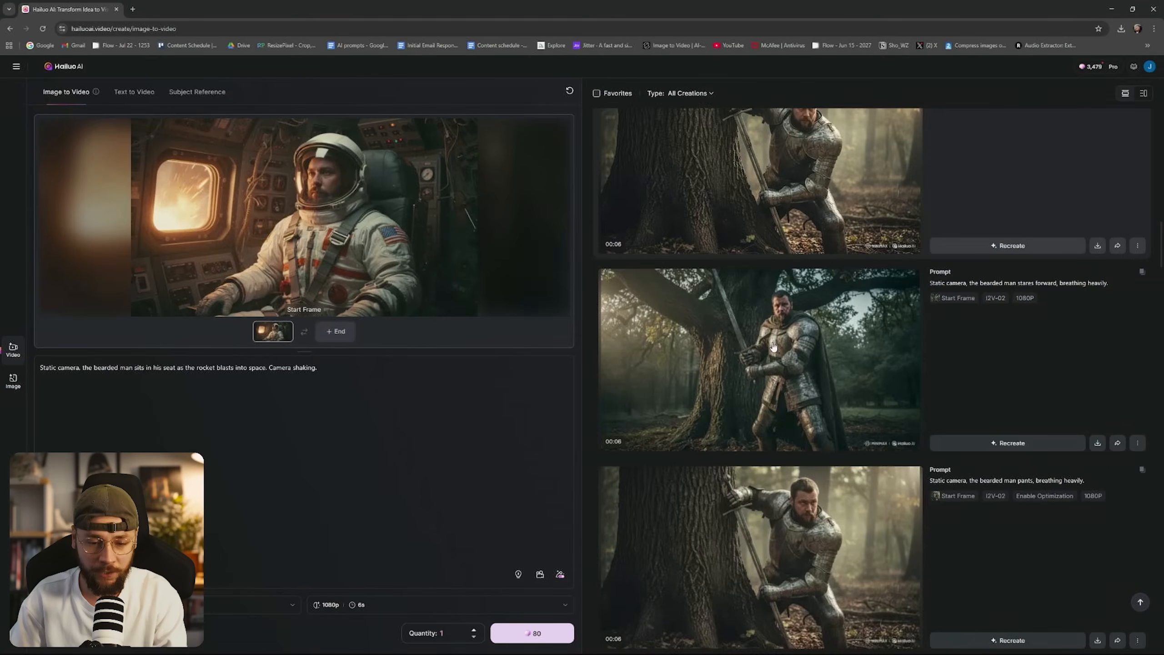
{"action": "scroll", "coordinate": [773, 351], "scroll_direction": "down", "scroll_amount": 10}
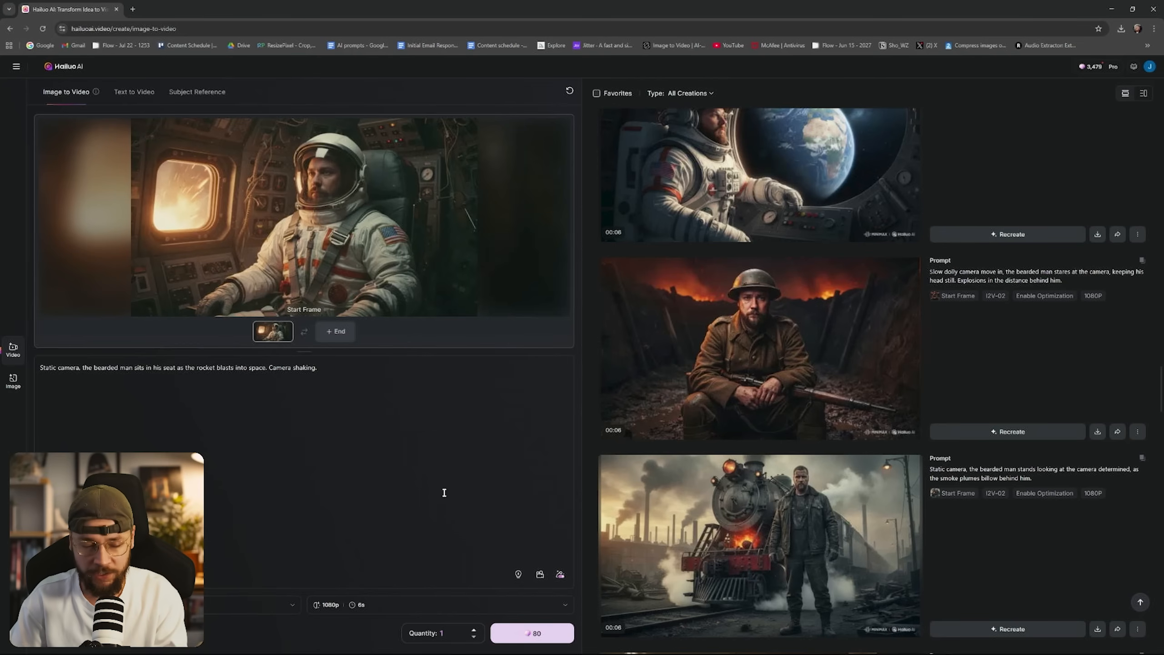
{"action": "scroll", "coordinate": [643, 504], "scroll_direction": "down", "scroll_amount": 8}
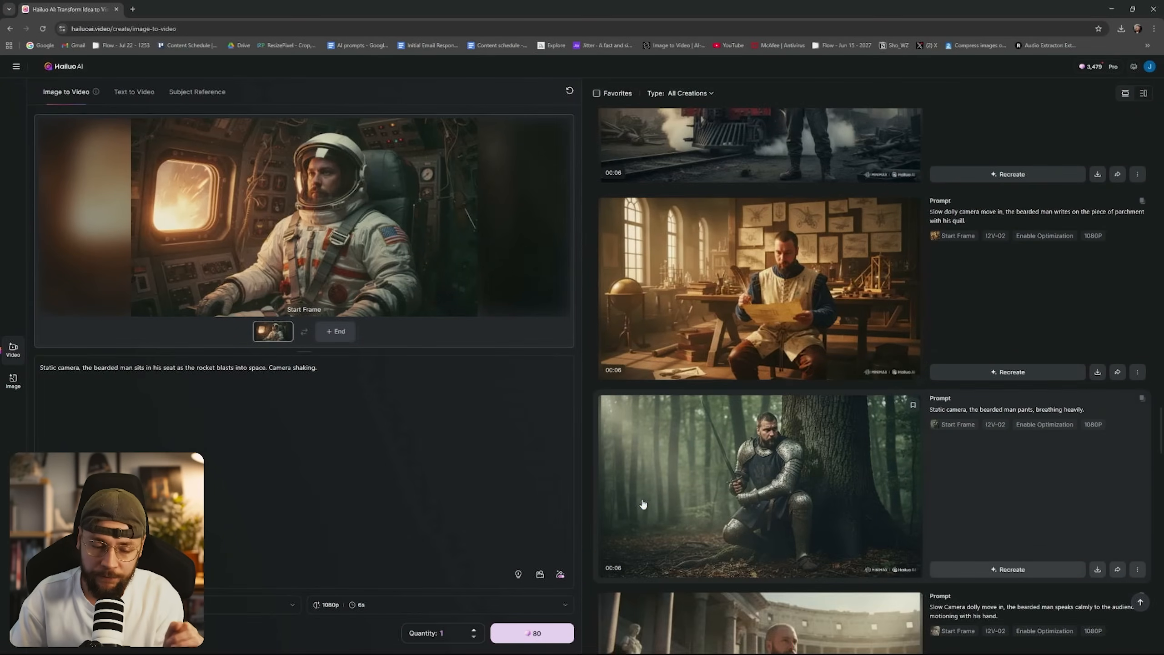
{"action": "scroll", "coordinate": [643, 504], "scroll_direction": "down", "scroll_amount": 6}
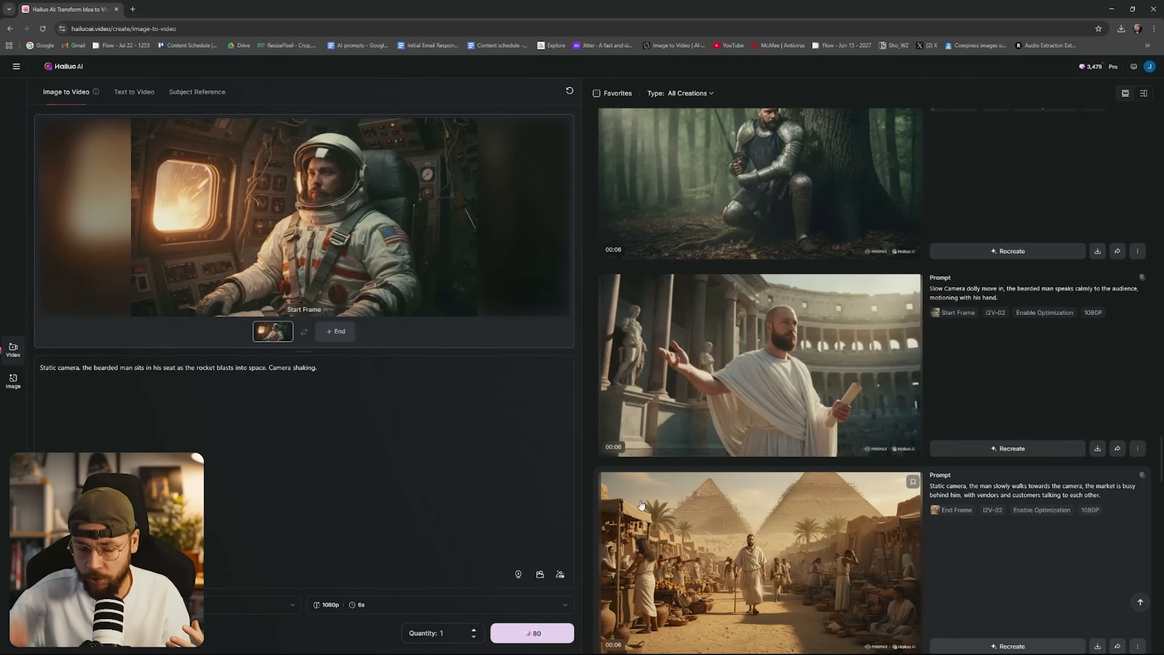
{"action": "scroll", "coordinate": [785, 437], "scroll_direction": "up", "scroll_amount": 20}
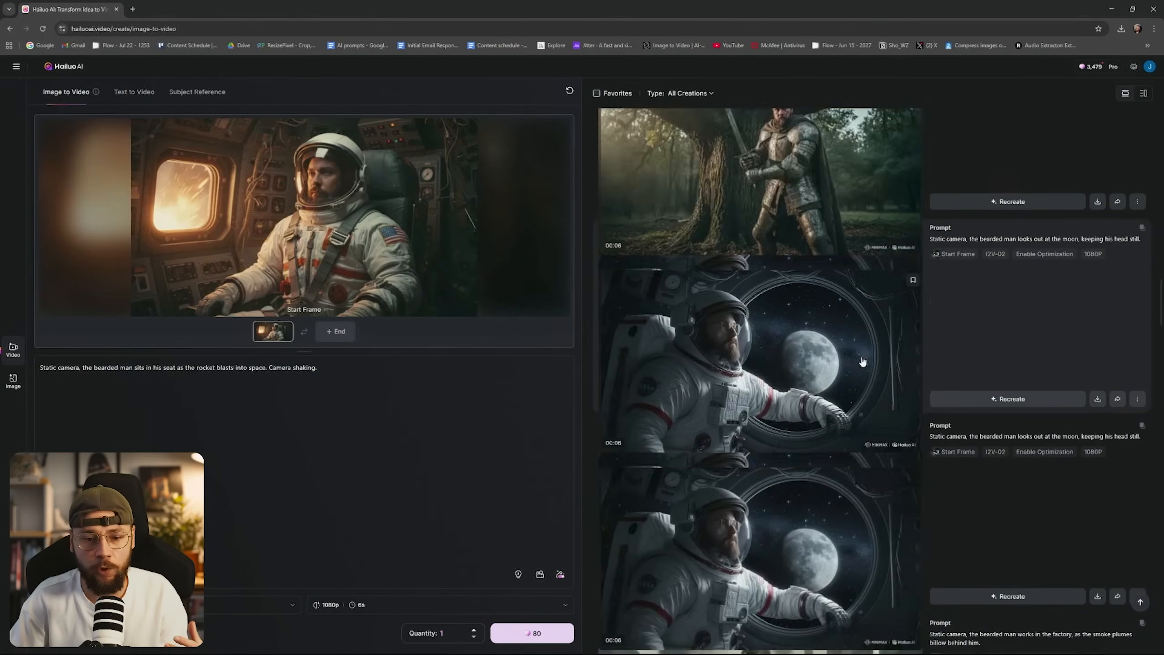
{"action": "scroll", "coordinate": [862, 362], "scroll_direction": "up", "scroll_amount": 15}
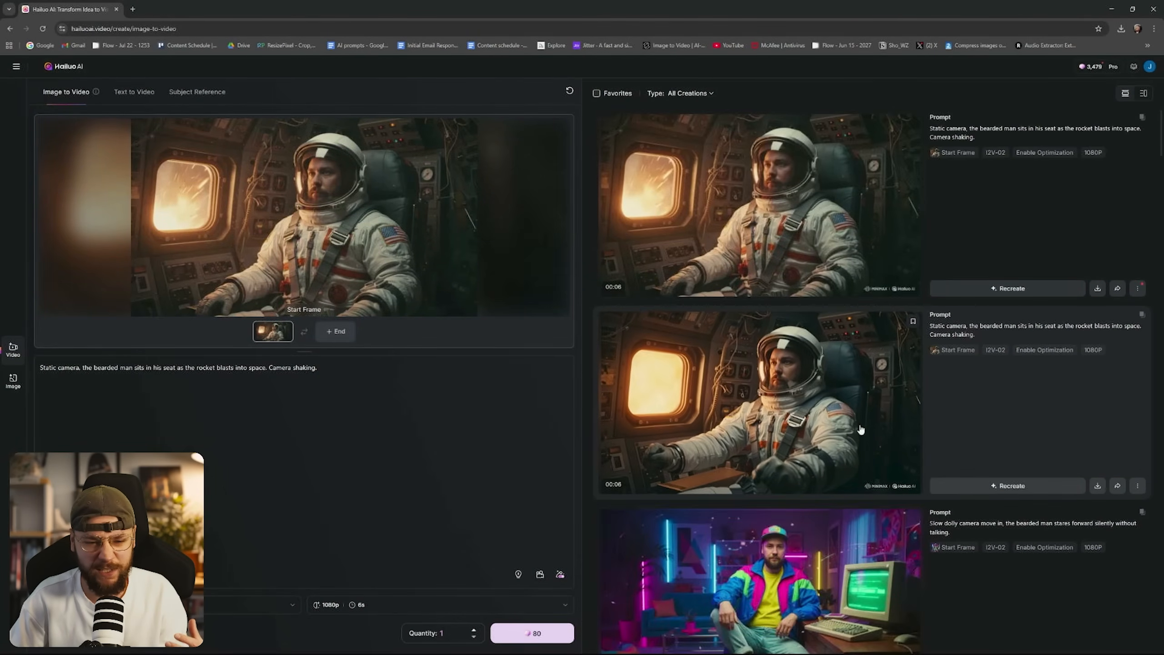
{"action": "scroll", "coordinate": [861, 429], "scroll_direction": "down", "scroll_amount": 20}
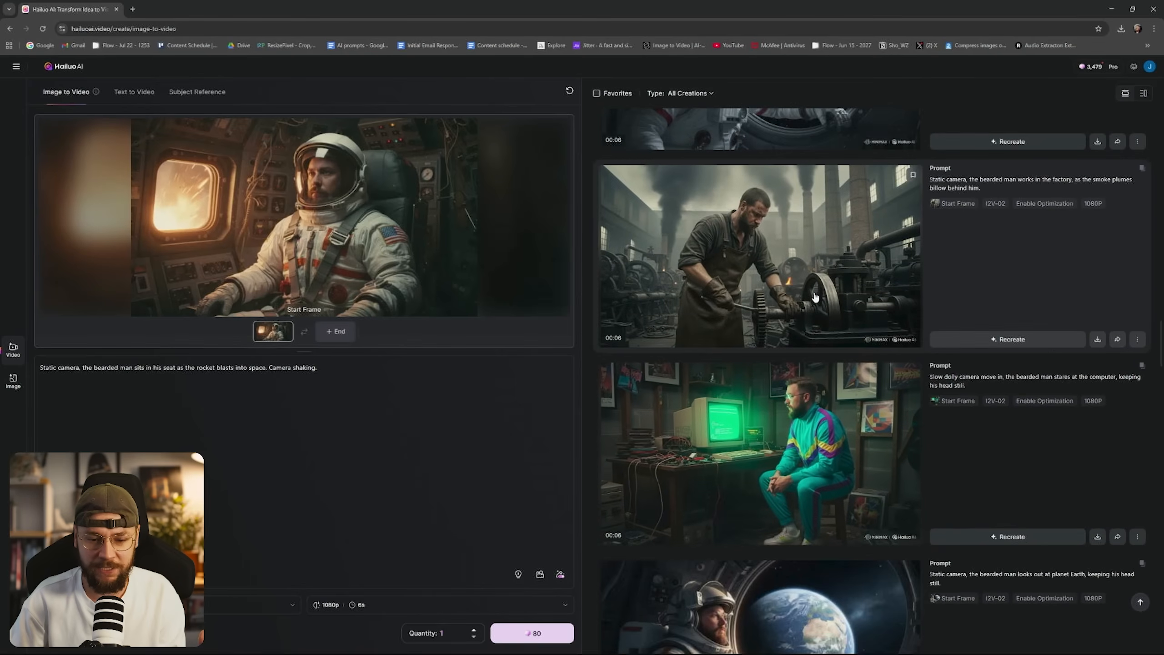
{"action": "scroll", "coordinate": [815, 297], "scroll_direction": "down", "scroll_amount": 4}
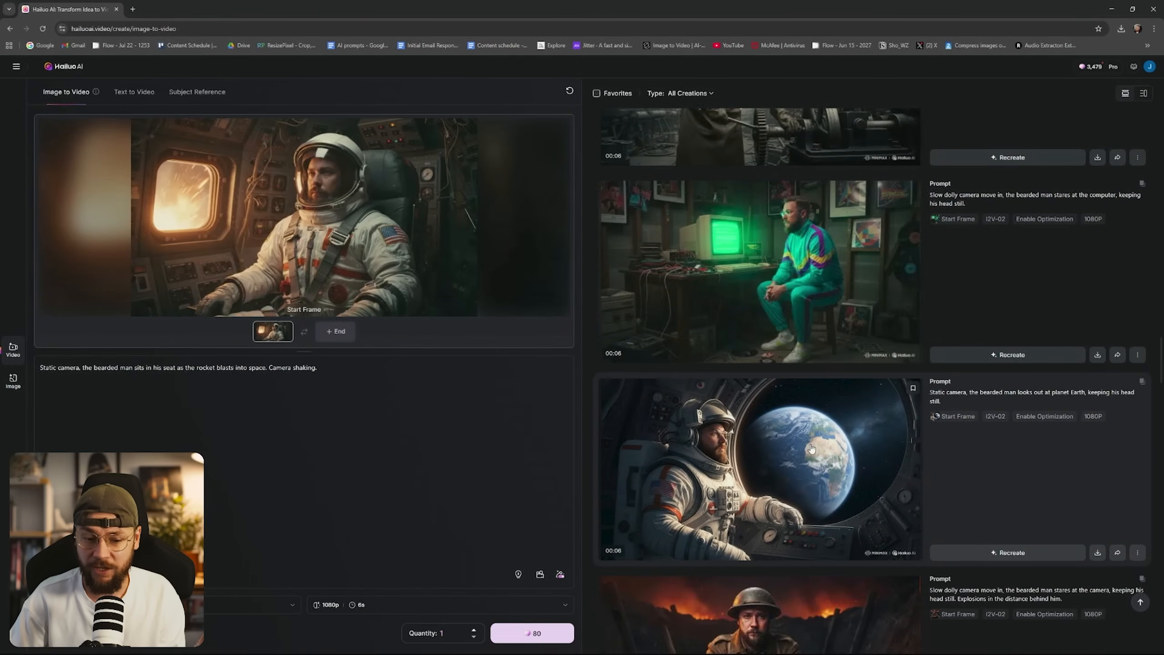
{"action": "scroll", "coordinate": [811, 448], "scroll_direction": "down", "scroll_amount": 4}
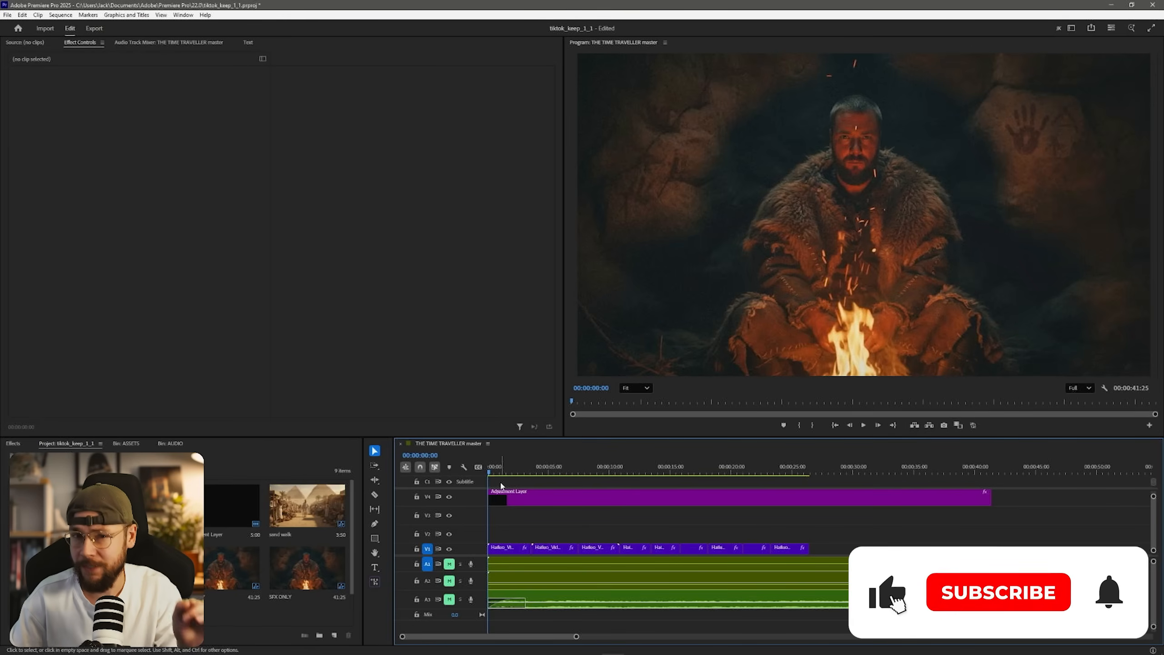
Scrub through the clips of the THE TIME TRAVELLER master sequence in Premiere Pro and switch back to Hailuo AI
{"action": "left_click_drag", "start_coordinate": [493, 472], "coordinate": [802, 521]}
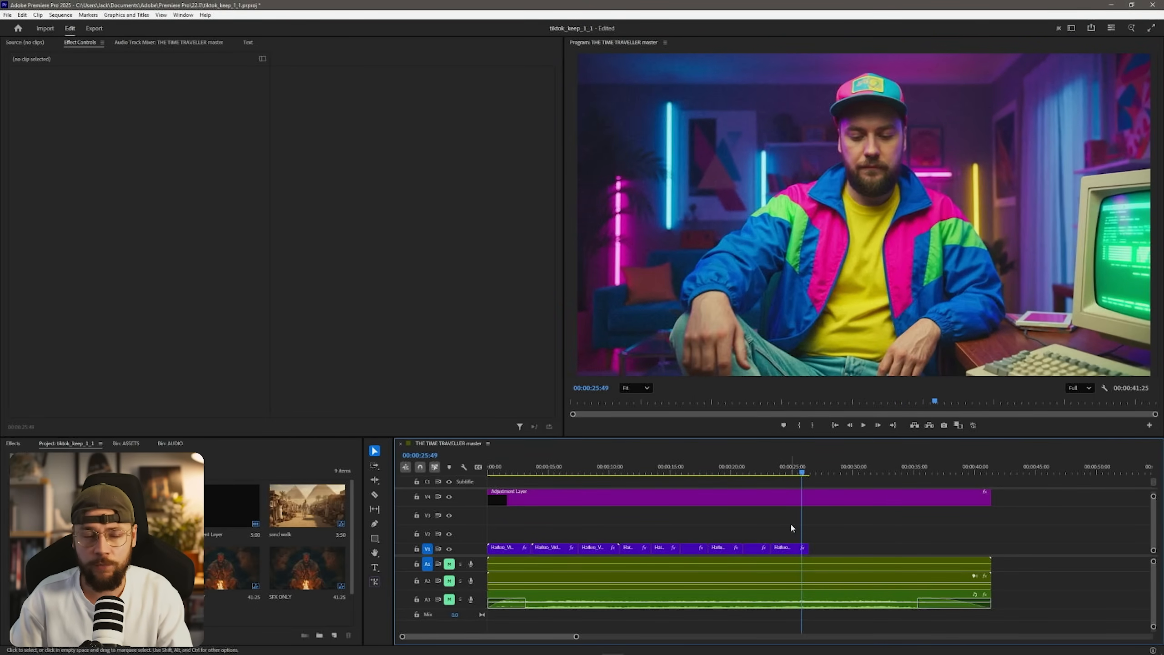
{"action": "key", "text": "alt+Tab"}
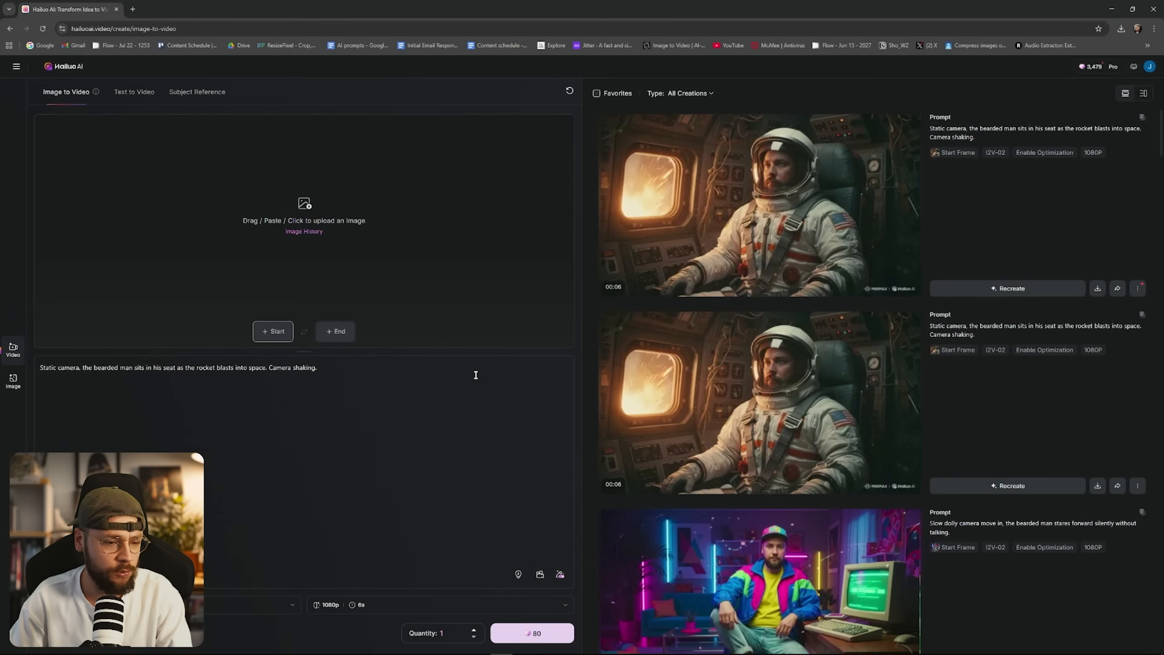
Use the cinematic London businessman image as start frame with the prompt "Static camera, the bearded man walks through busy central London looking stressed."
{"action": "key", "text": "alt+Tab"}
{"action": "left_click_drag", "start_coordinate": [500, 77], "coordinate": [734, 174]}
{"action": "left_click_drag", "start_coordinate": [704, 263], "coordinate": [272, 338]}
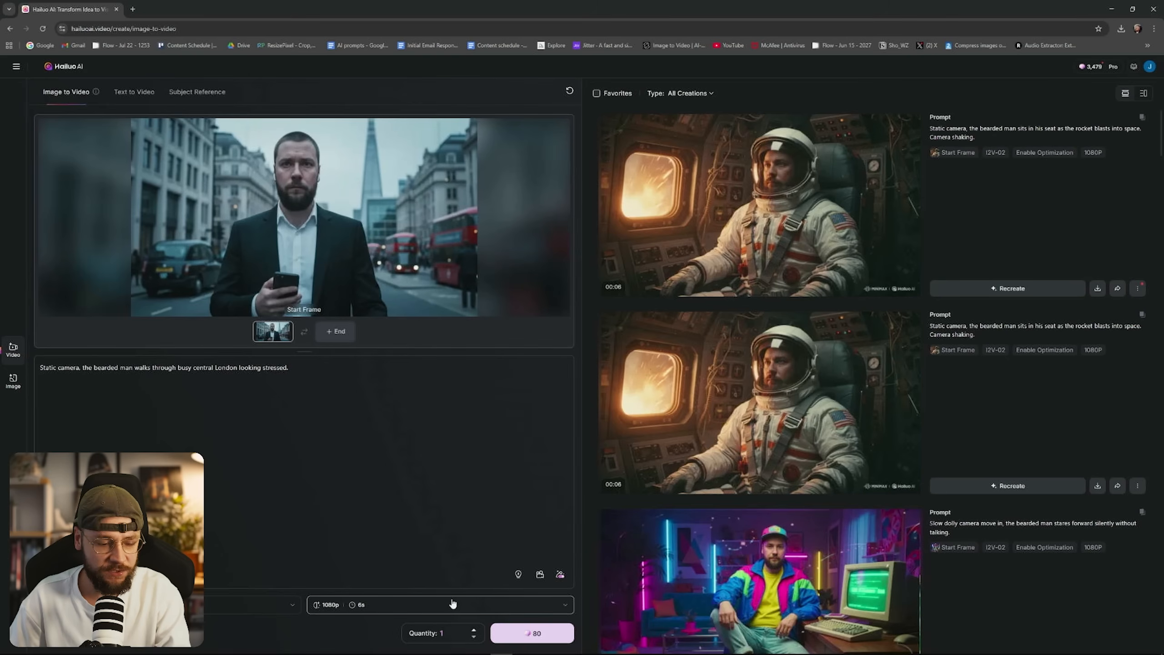
Compare the 768p and 1080p options, choose 1080p with a 6s duration, and generate the London clip
{"action": "left_click", "coordinate": [451, 604]}
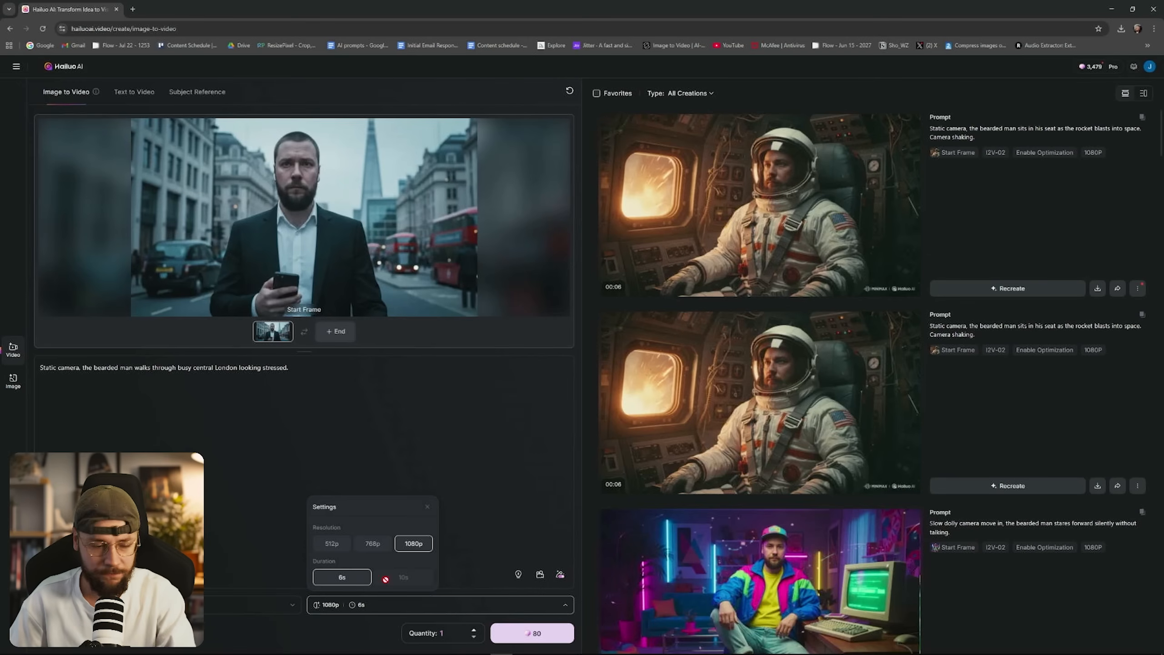
{"action": "left_click", "coordinate": [384, 549]}
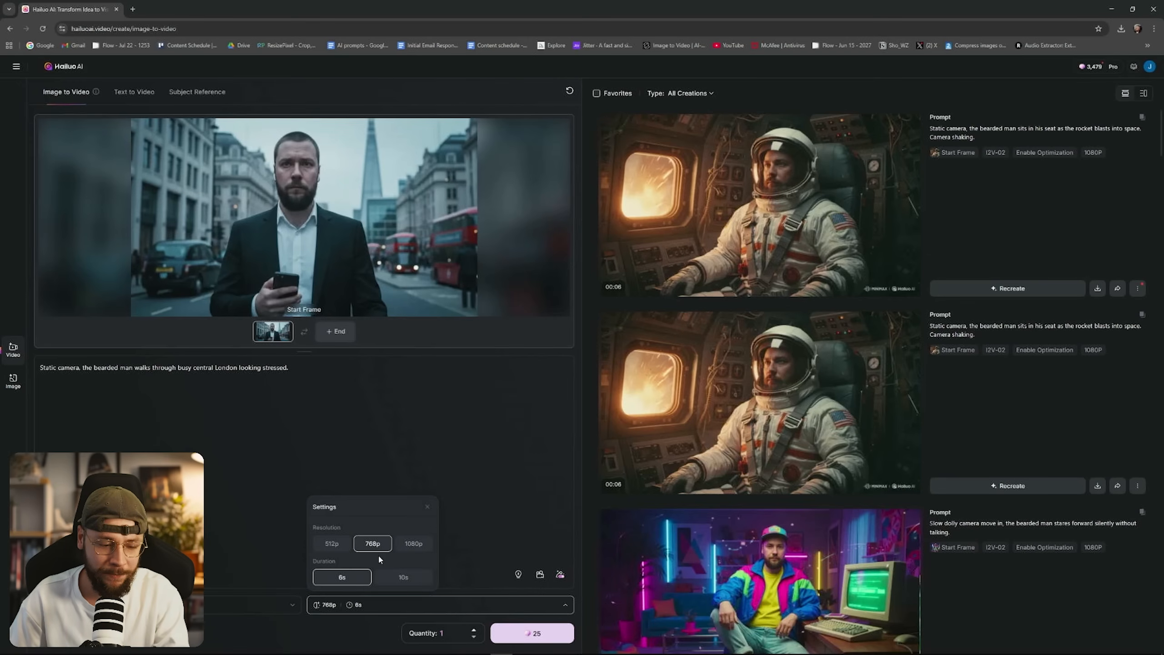
{"action": "left_click", "coordinate": [417, 546]}
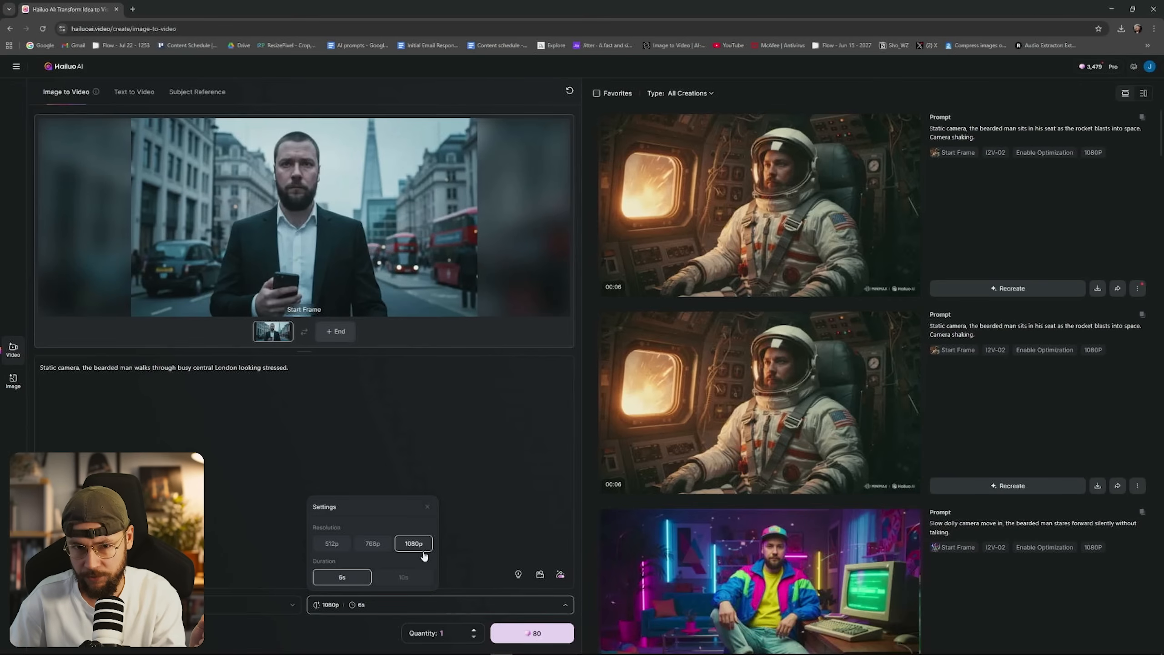
{"action": "mouse_move", "coordinate": [429, 578]}
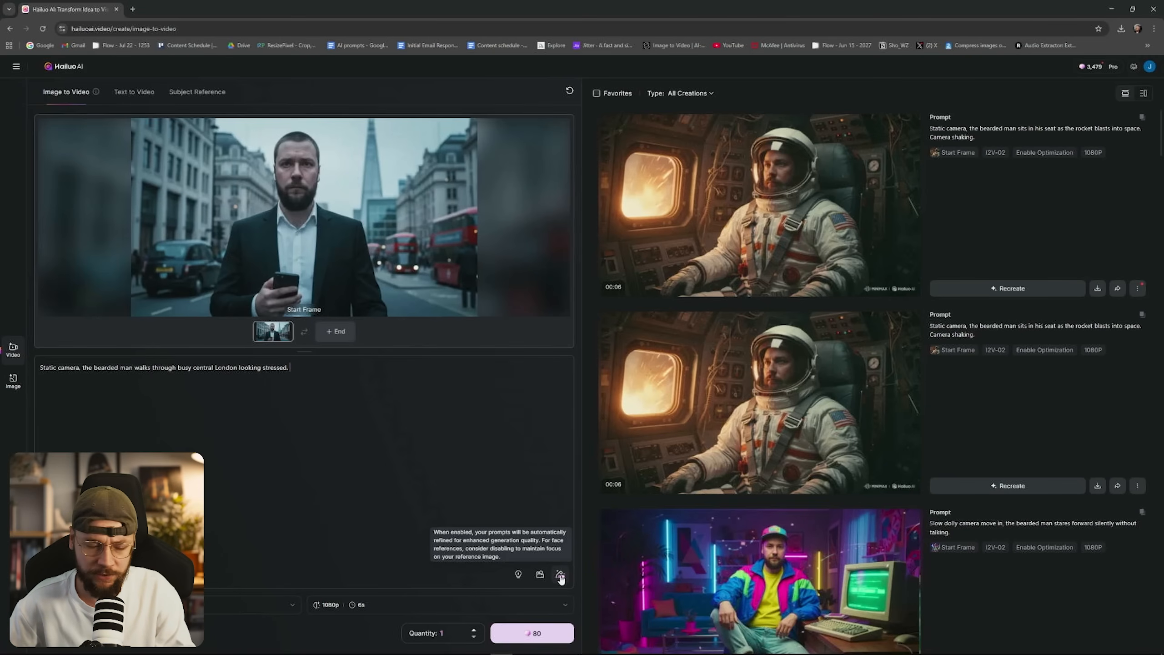
{"action": "left_click", "coordinate": [538, 634]}
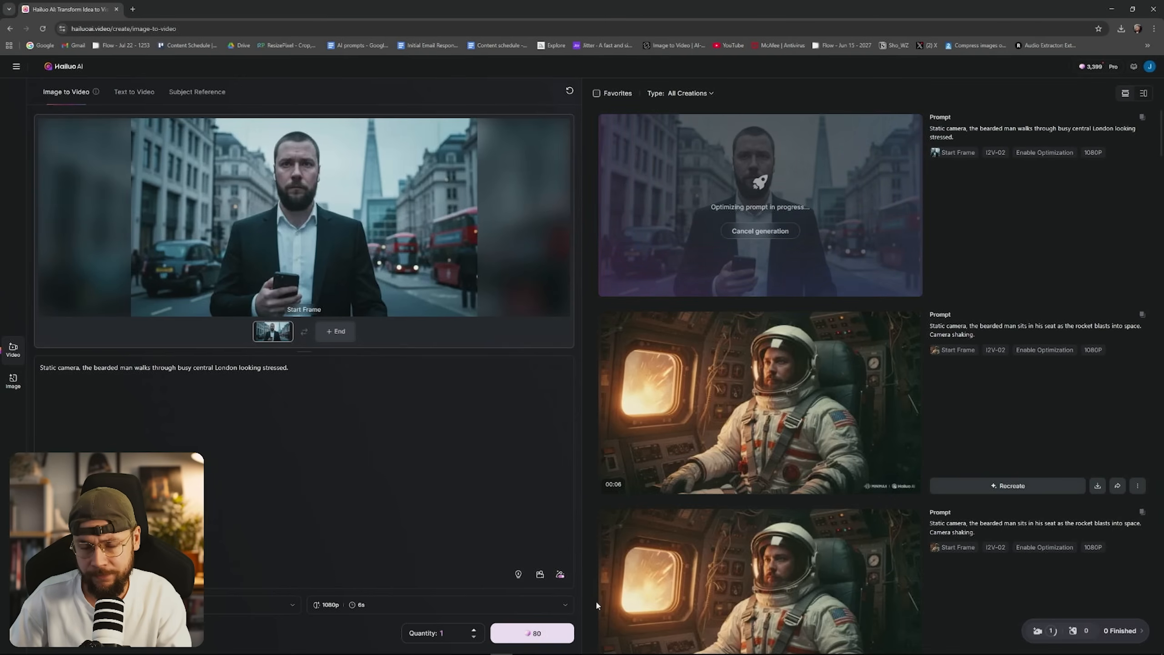
Change the prompt's opening to "Tracking camera move" and generate a second clip from the same London image
{"action": "double_click", "coordinate": [48, 368]}
{"action": "key", "text": "BackSpace"}
{"action": "type", "text": "Tracking"}
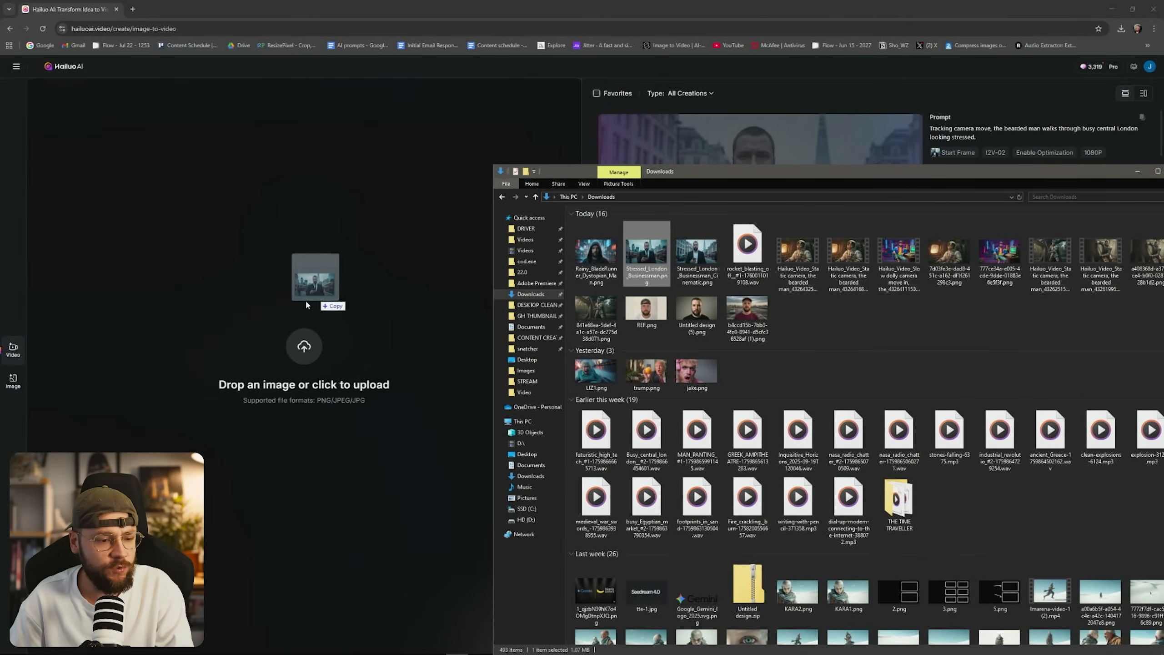
Set the other London businessman image as start frame, add "looking down at his phone." to the prompt, and generate the clip
{"action": "left_click_drag", "start_coordinate": [306, 299], "coordinate": [265, 333]}
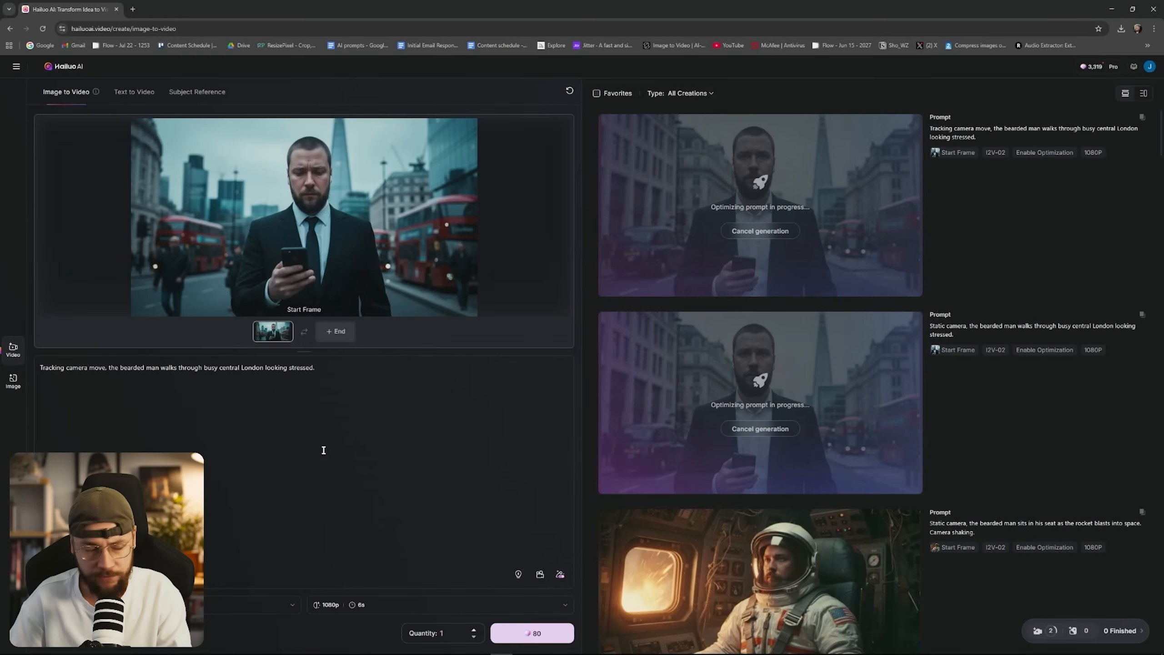
{"action": "type", "text": "looking down at his phone."}
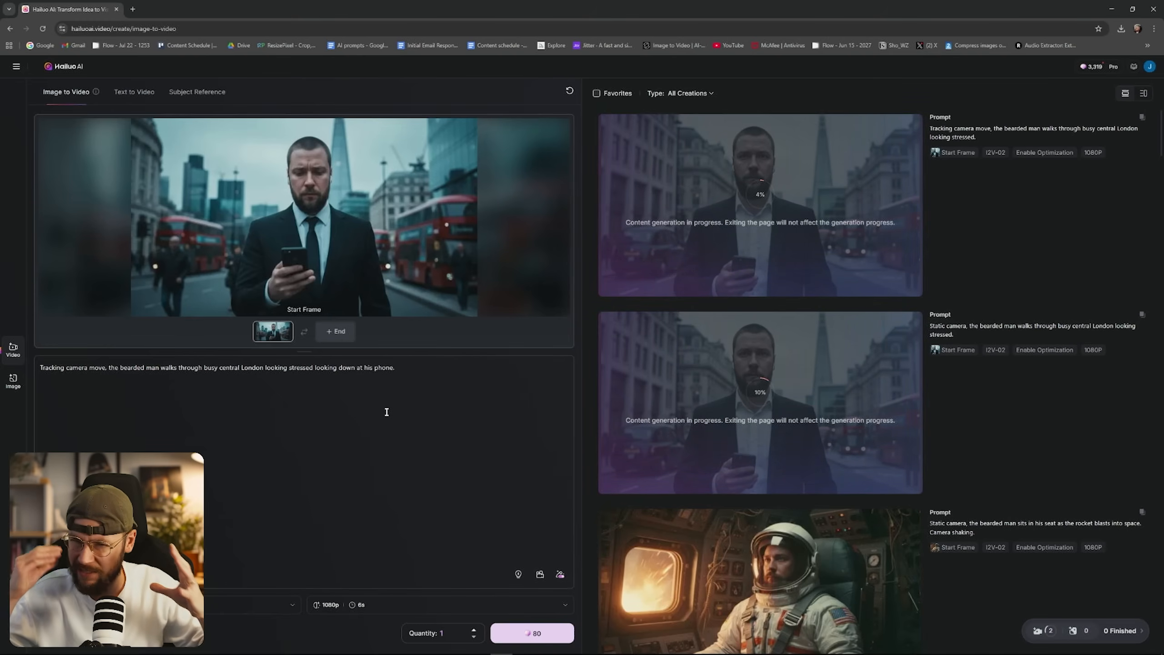
{"action": "left_click", "coordinate": [531, 633]}
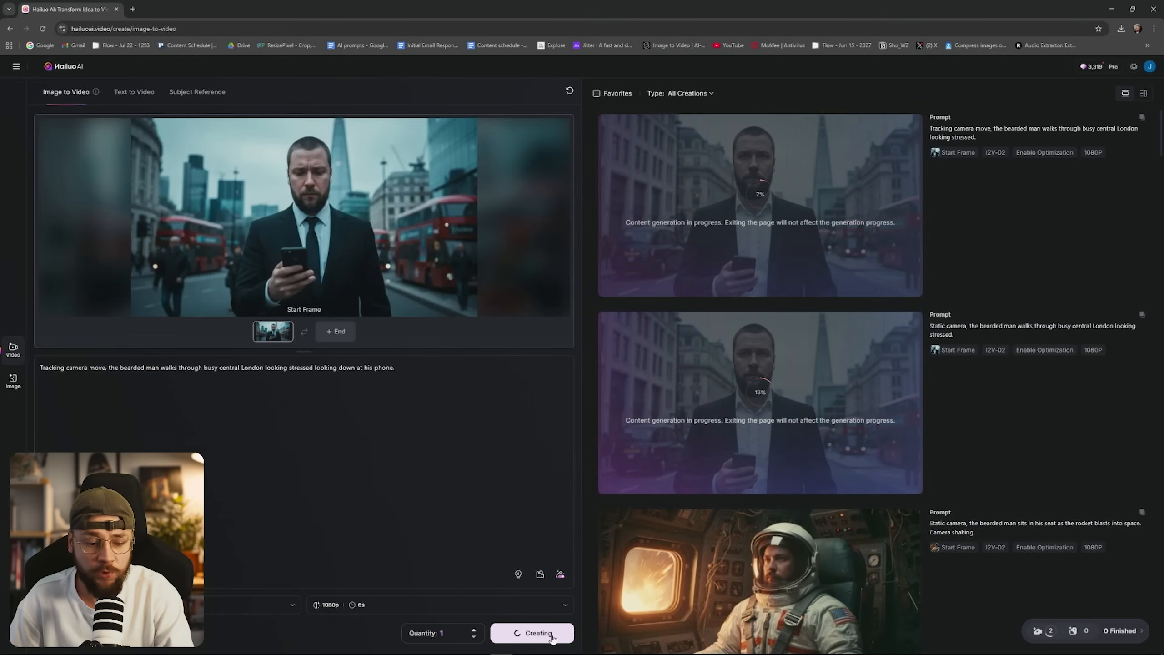
Generate a clip from the rainy hooded man image with the prompt "Static camera, the bearded man stares forward silently without talking. Heavy rain, flying cars behind him."
{"action": "scroll", "coordinate": [718, 457], "scroll_direction": "down", "scroll_amount": 2}
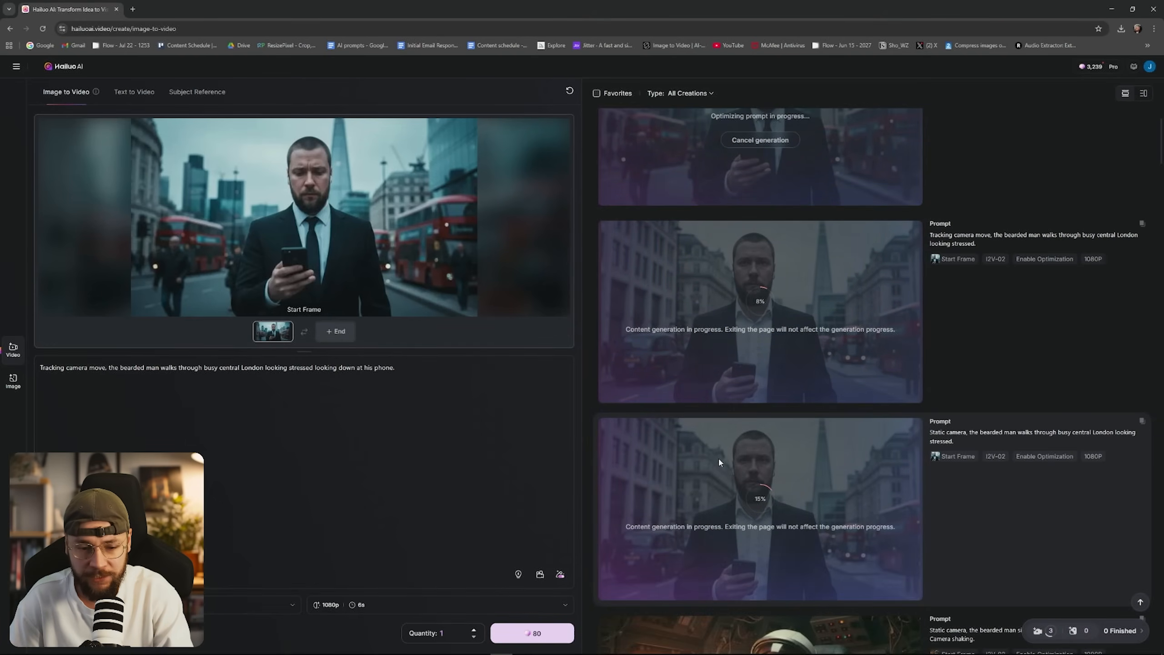
{"action": "scroll", "coordinate": [819, 410], "scroll_direction": "up", "scroll_amount": 2}
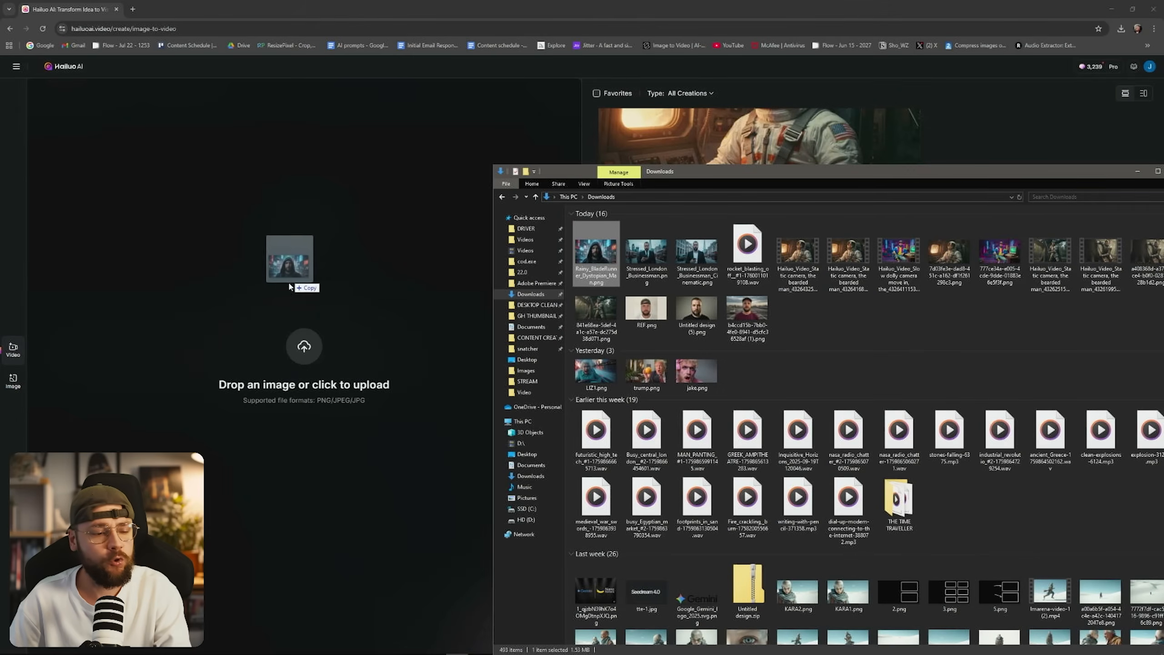
{"action": "left_click_drag", "start_coordinate": [293, 268], "coordinate": [297, 338]}
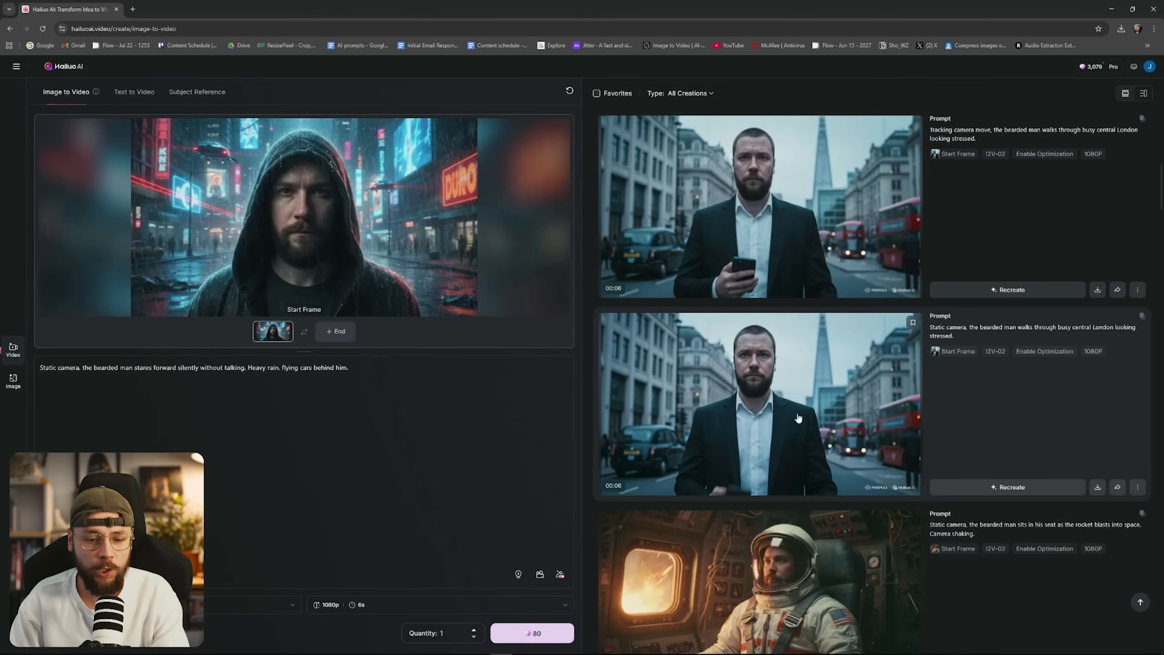
Play the static camera London clip at full size and review the other newly generated London clips
{"action": "left_click", "coordinate": [829, 459]}
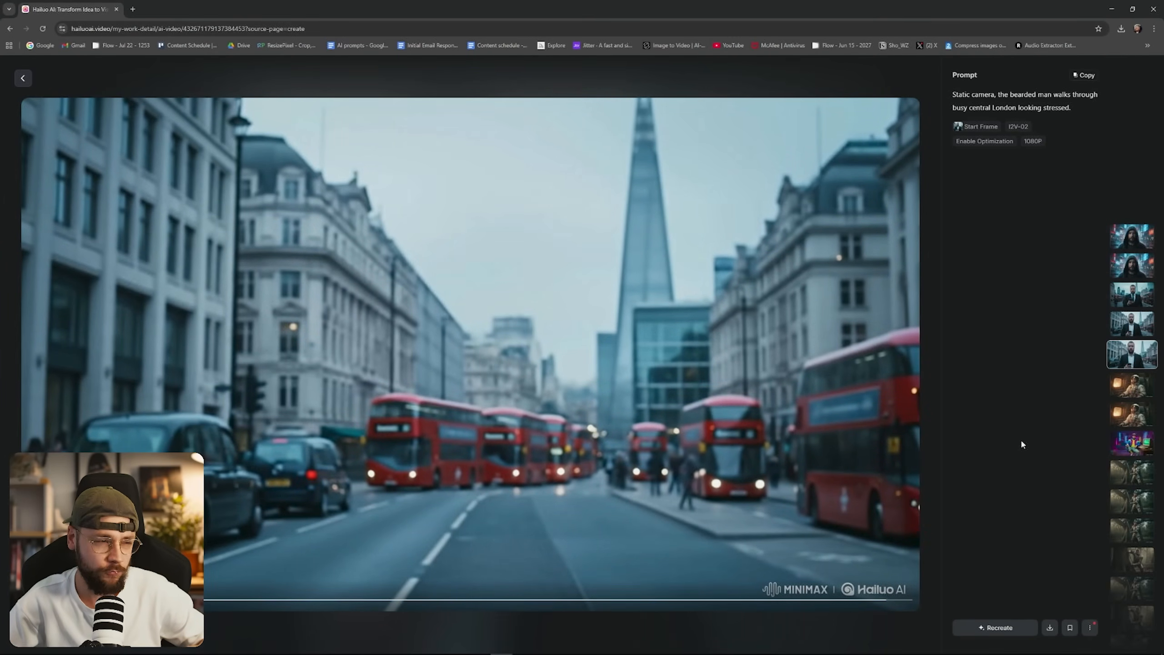
{"action": "left_click", "coordinate": [23, 77]}
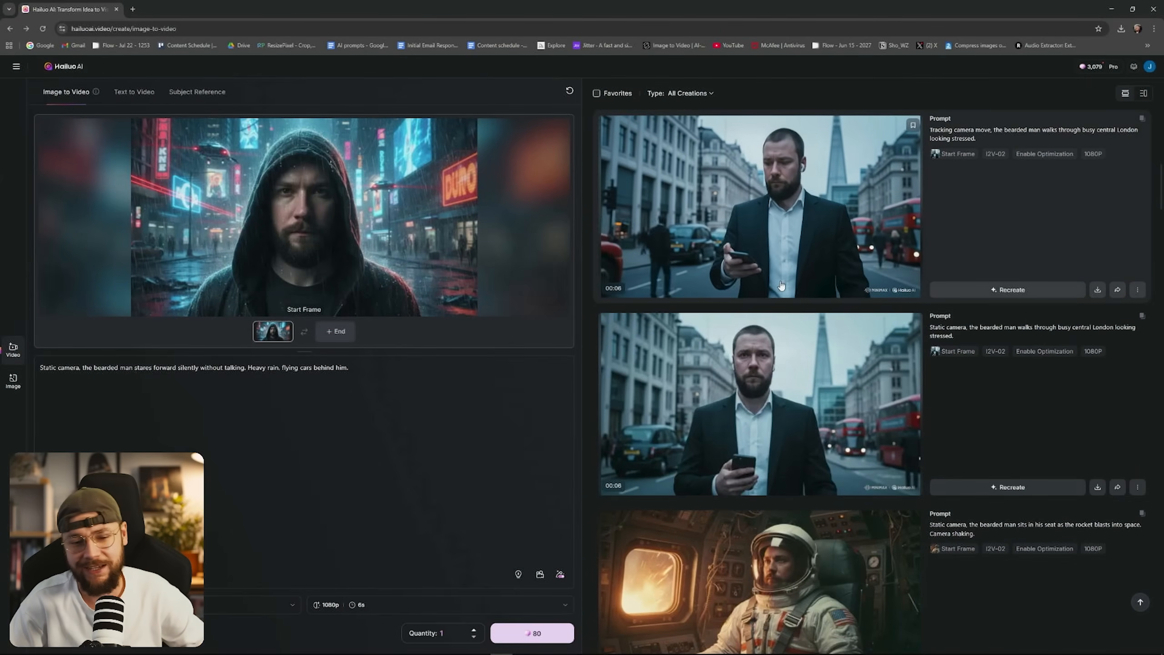
{"action": "scroll", "coordinate": [887, 433], "scroll_direction": "down", "scroll_amount": 2}
{"action": "left_click", "coordinate": [887, 433]}
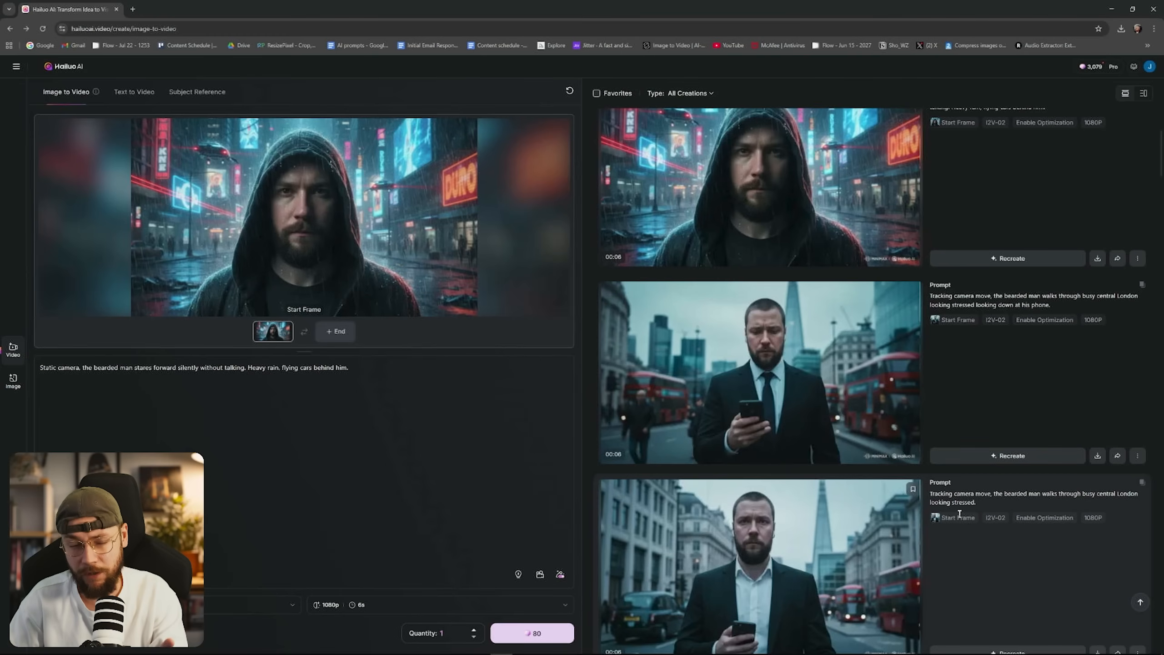
Play the static camera hooded man clip at full size and compare it with the slow dolly version
{"action": "scroll", "coordinate": [959, 513], "scroll_direction": "up", "scroll_amount": 5}
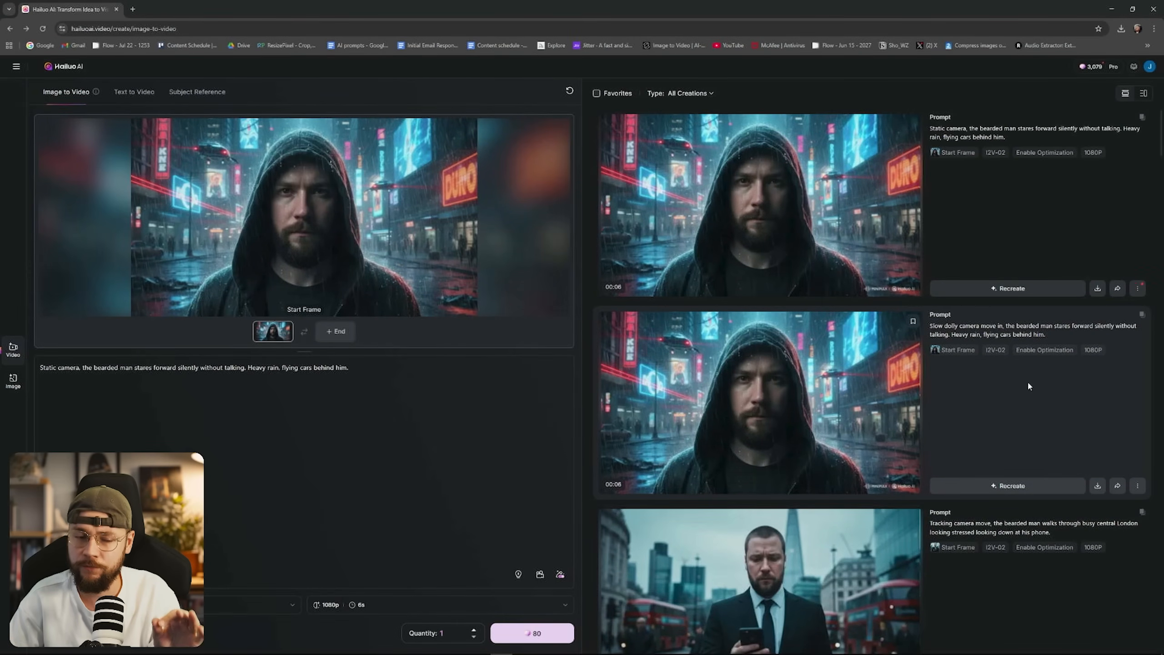
{"action": "left_click", "coordinate": [779, 216]}
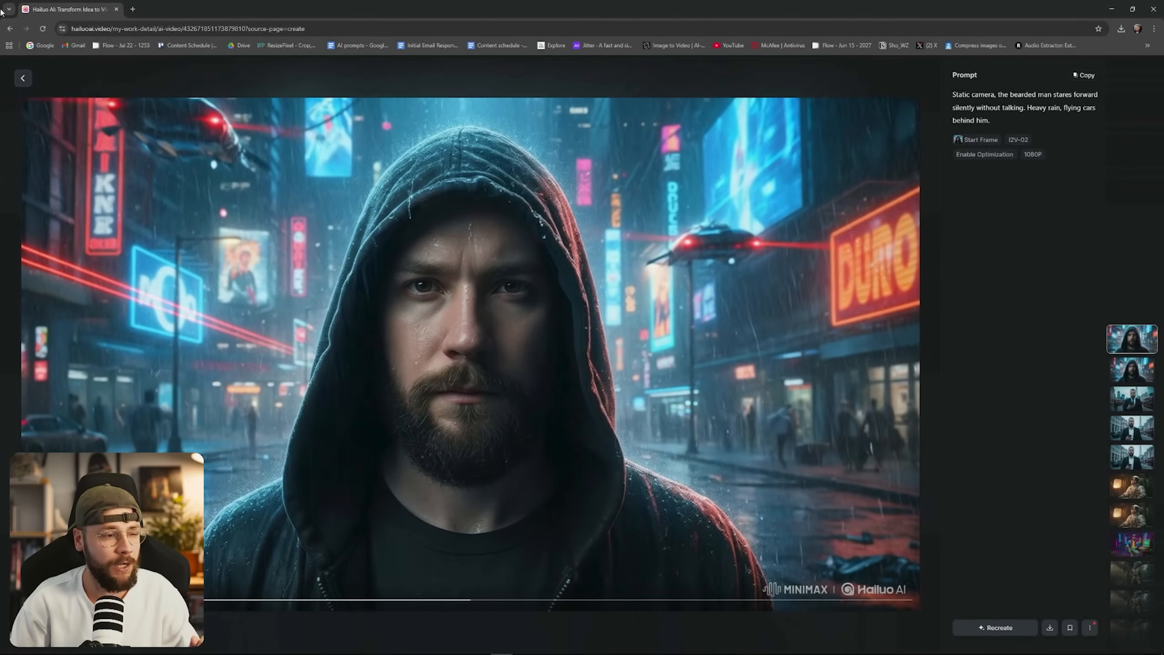
{"action": "left_click", "coordinate": [22, 78]}
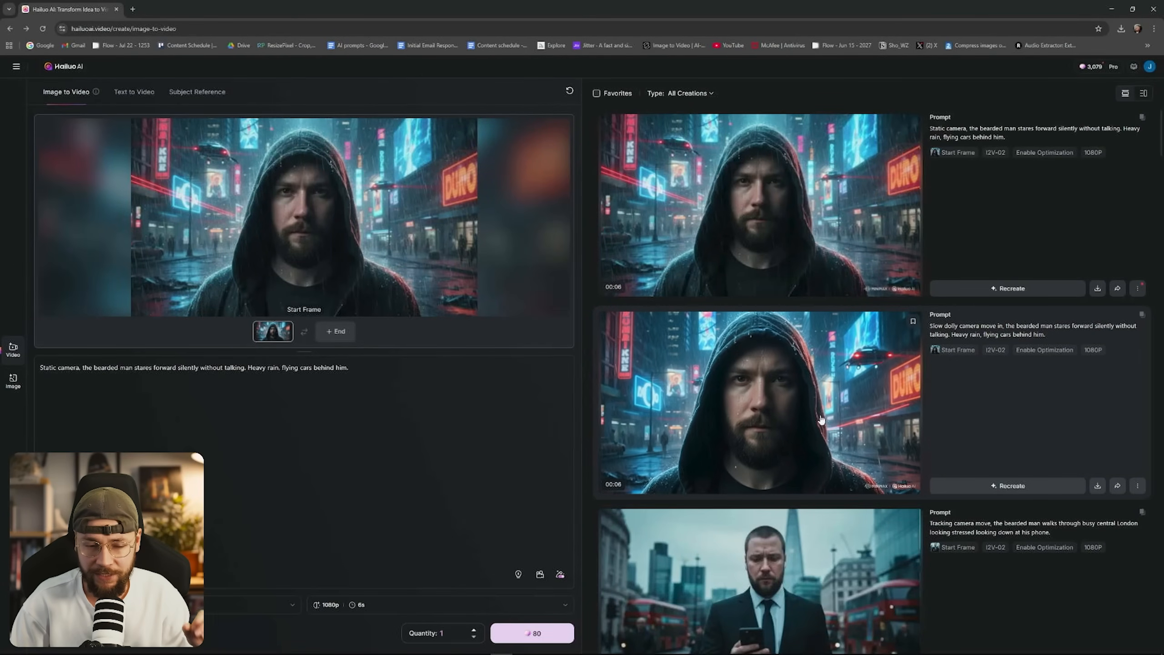
{"action": "left_click", "coordinate": [994, 442]}
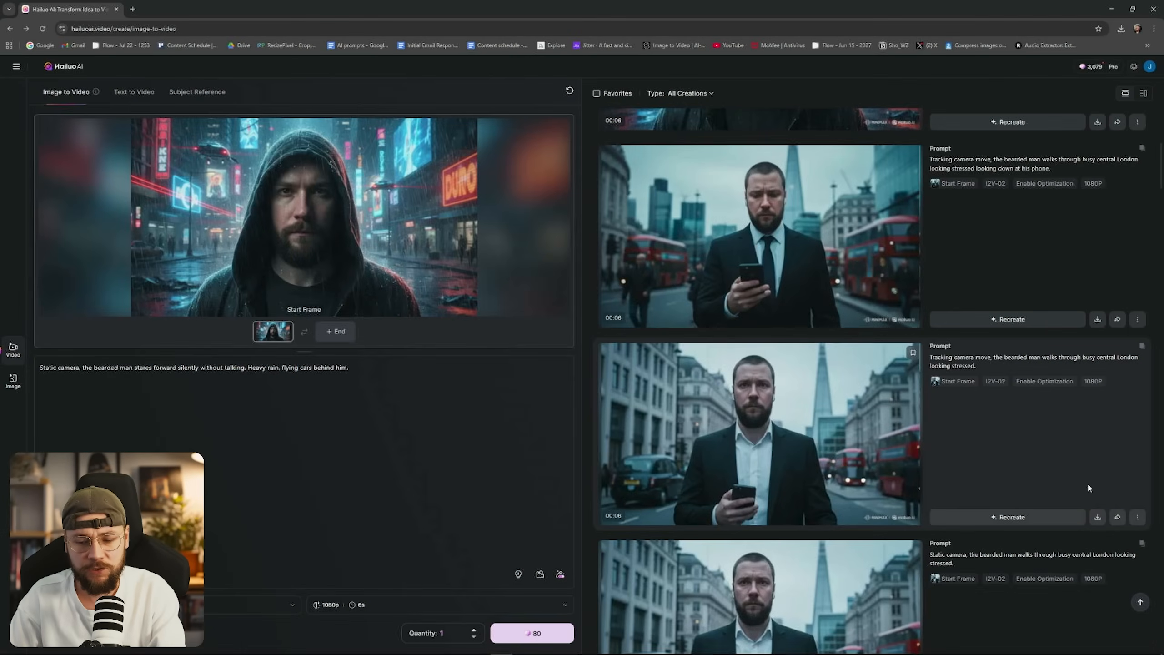
Download the two tracking camera London businessman clips, the stressed walk and the one looking down at his phone
{"action": "left_click", "coordinate": [1098, 517]}
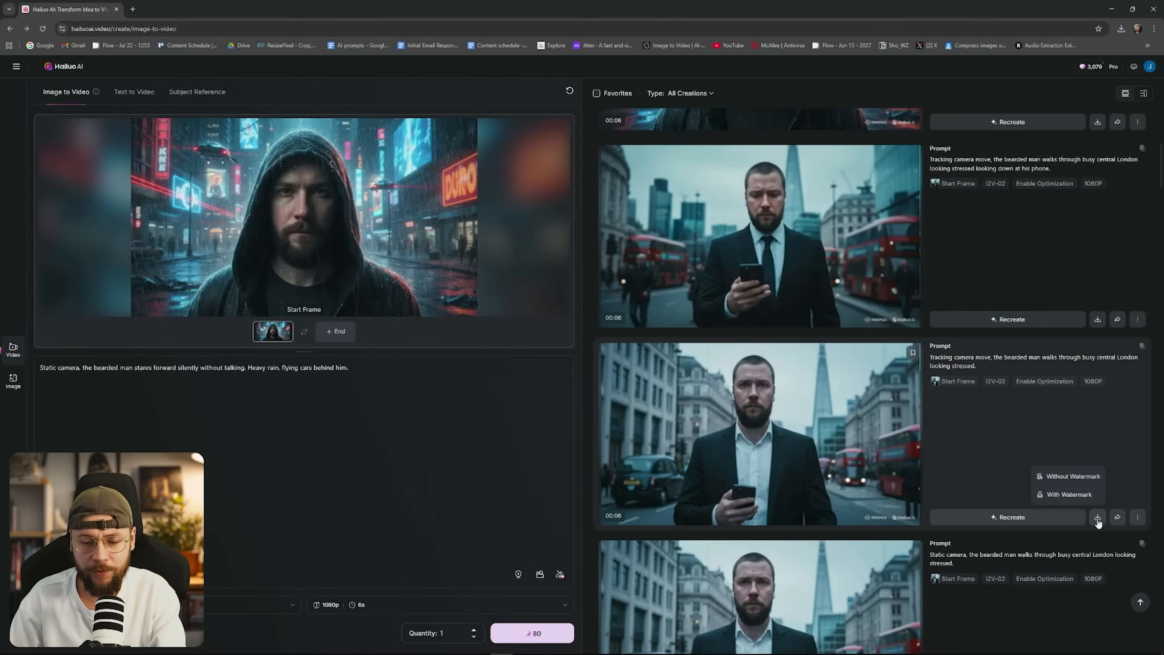
{"action": "left_click", "coordinate": [1068, 484]}
{"action": "scroll", "coordinate": [1109, 487], "scroll_direction": "up", "scroll_amount": 2}
{"action": "mouse_move", "coordinate": [1096, 411]}
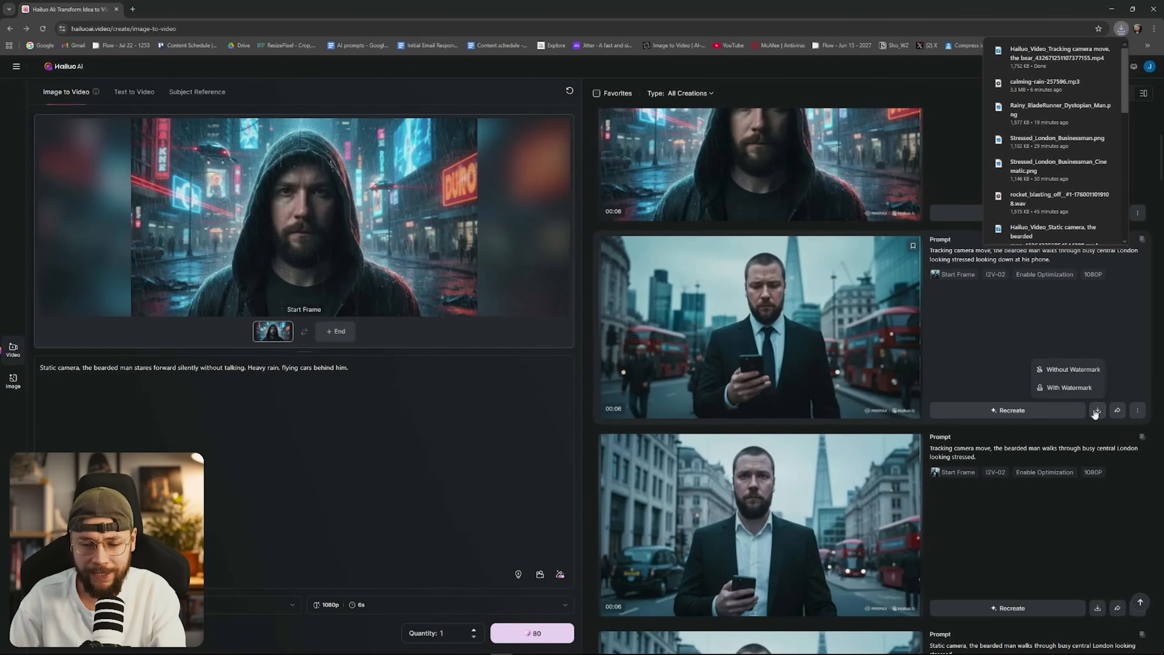
{"action": "left_click", "coordinate": [1058, 374]}
{"action": "scroll", "coordinate": [1106, 419], "scroll_direction": "up", "scroll_amount": 5}
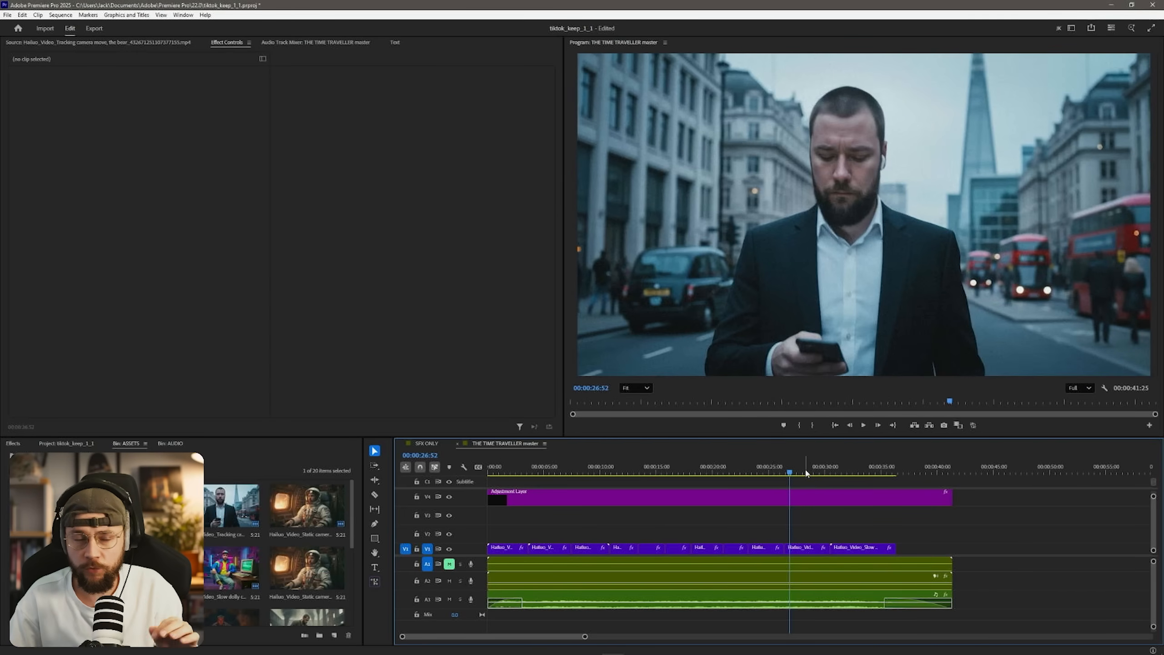
Switch to Premiere Pro, view the rainy hooded man clip in the THE TIME TRAVELLER master sequence and return to its start
{"action": "left_click", "coordinate": [843, 470]}
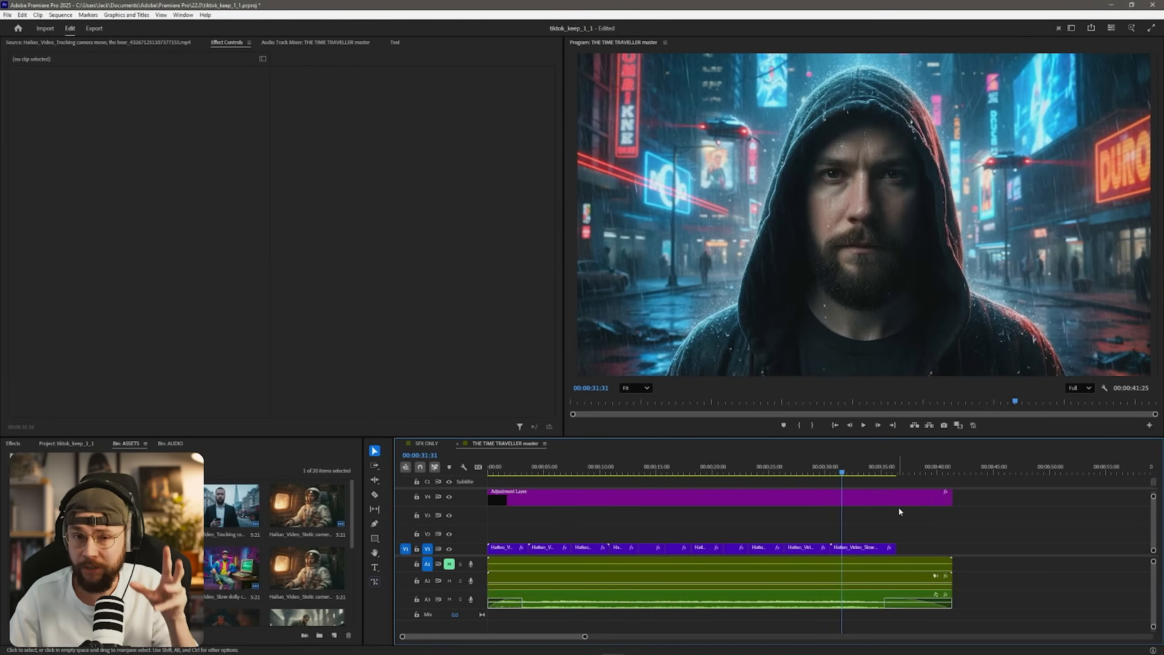
{"action": "key", "text": "Home"}
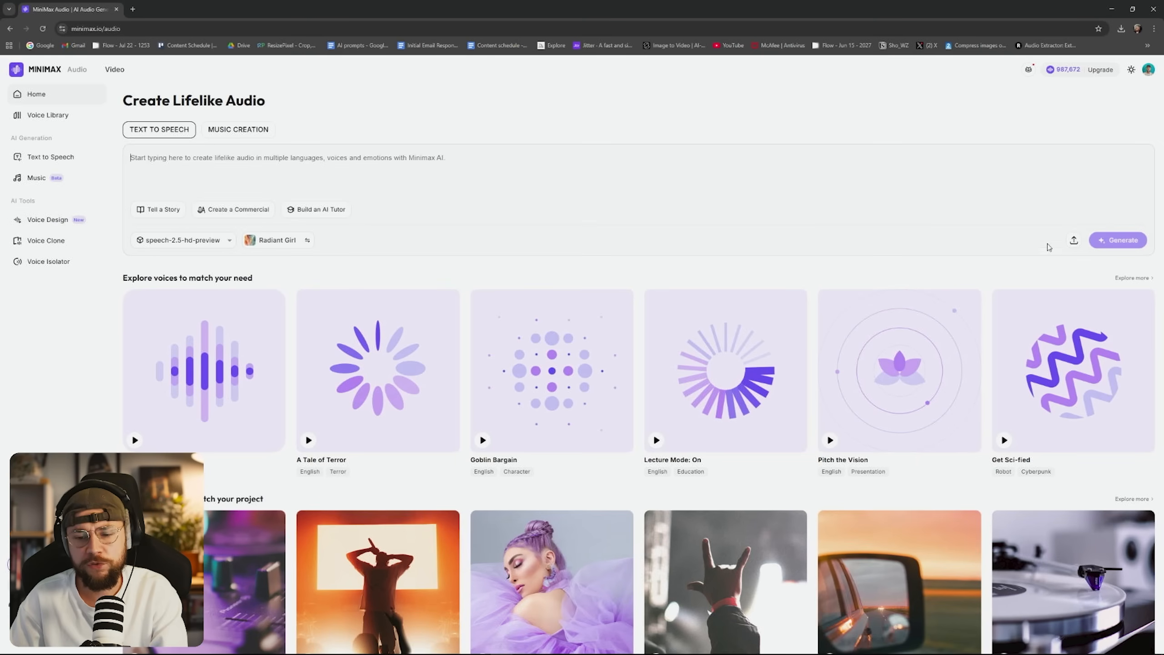
Open the full voice library in MiniMax Audio and preview the Mature Partner, Captivating Storyteller and Graceful Lady voices
{"action": "left_click", "coordinate": [1134, 279]}
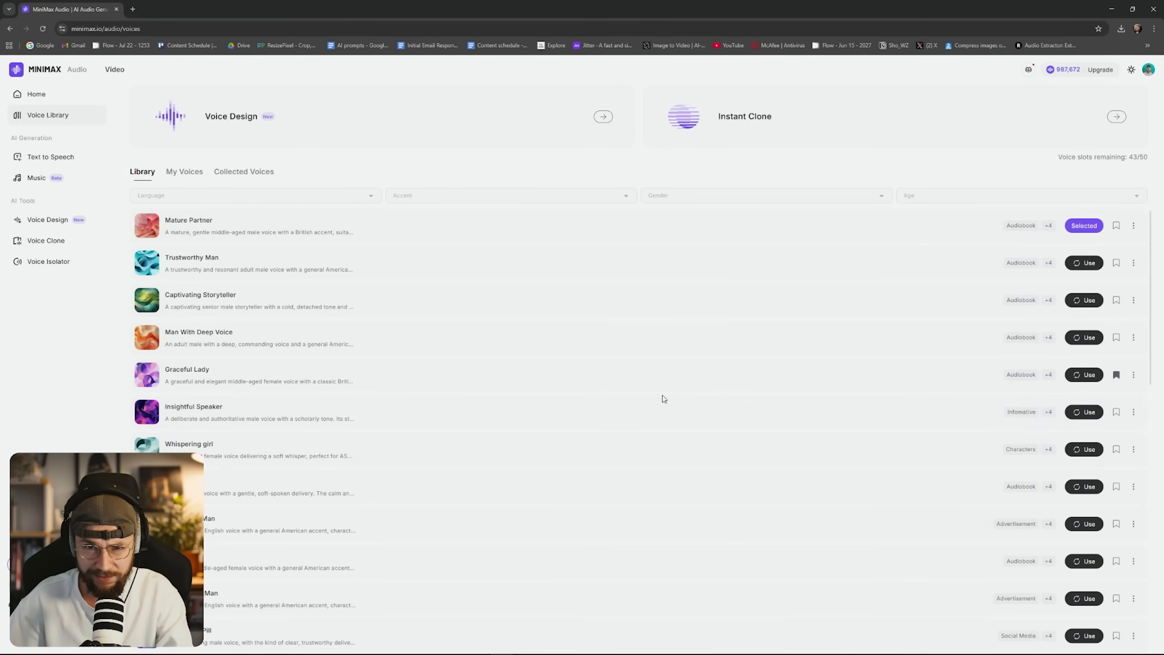
{"action": "left_click", "coordinate": [150, 226]}
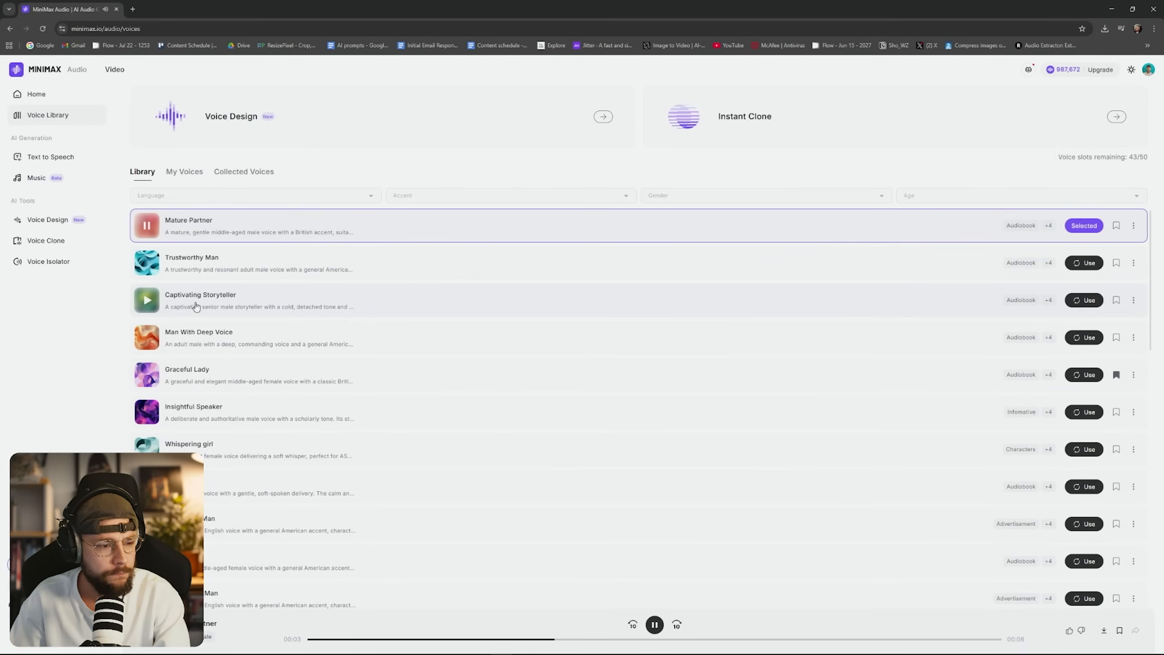
{"action": "left_click", "coordinate": [146, 301]}
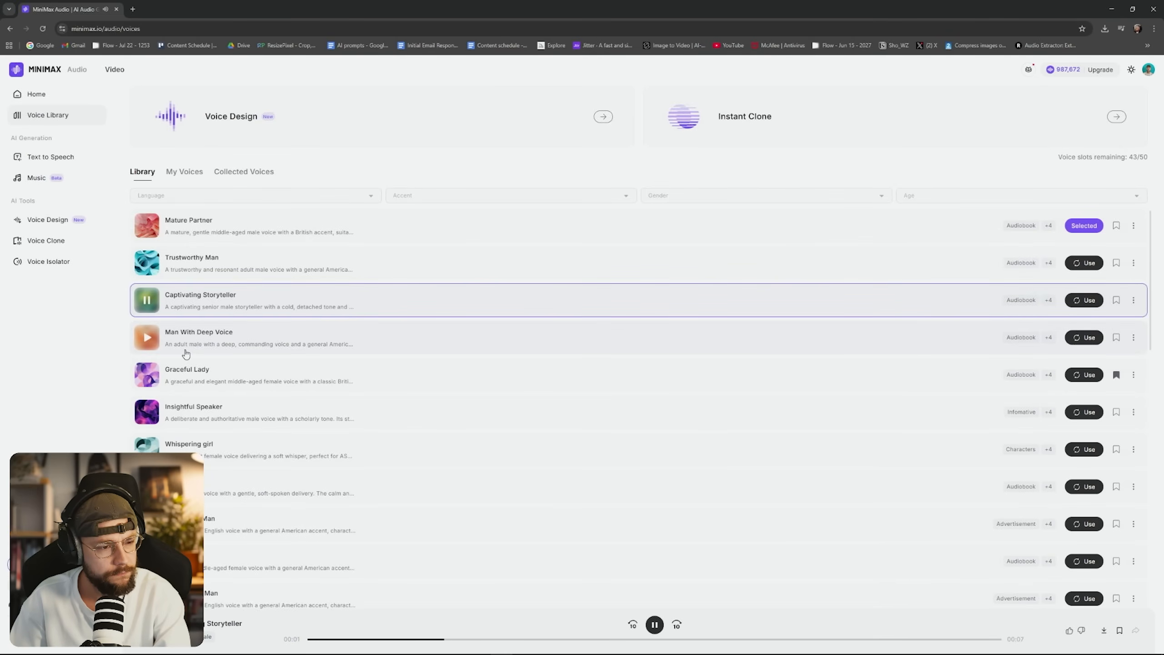
{"action": "mouse_move", "coordinate": [186, 353]}
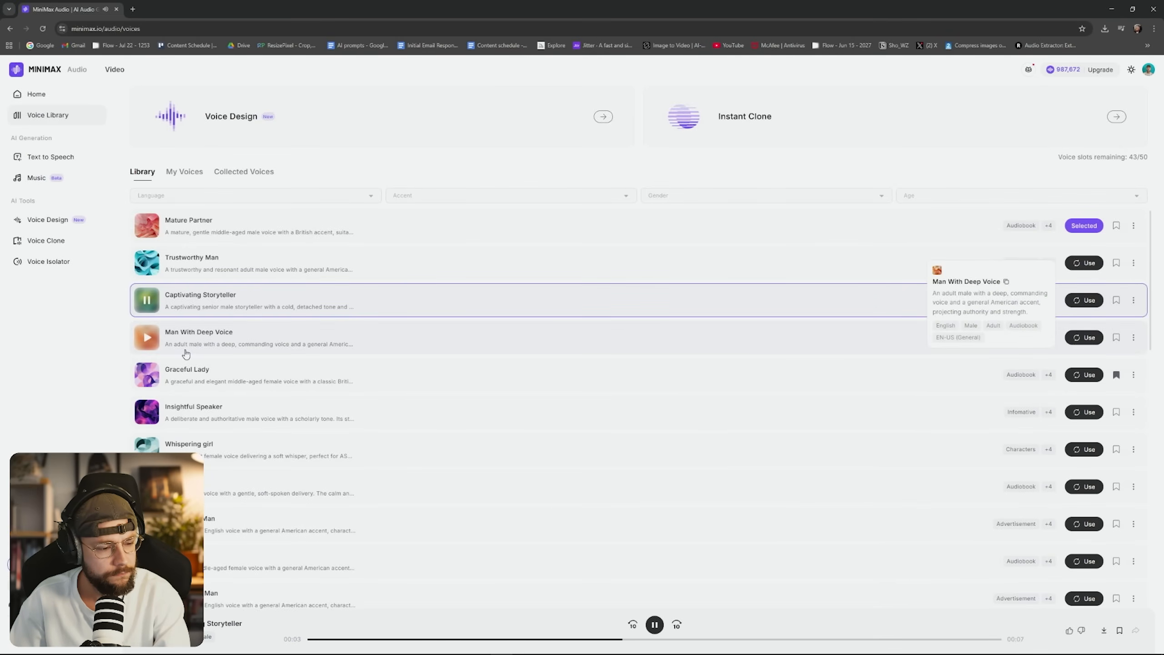
{"action": "left_click", "coordinate": [147, 374]}
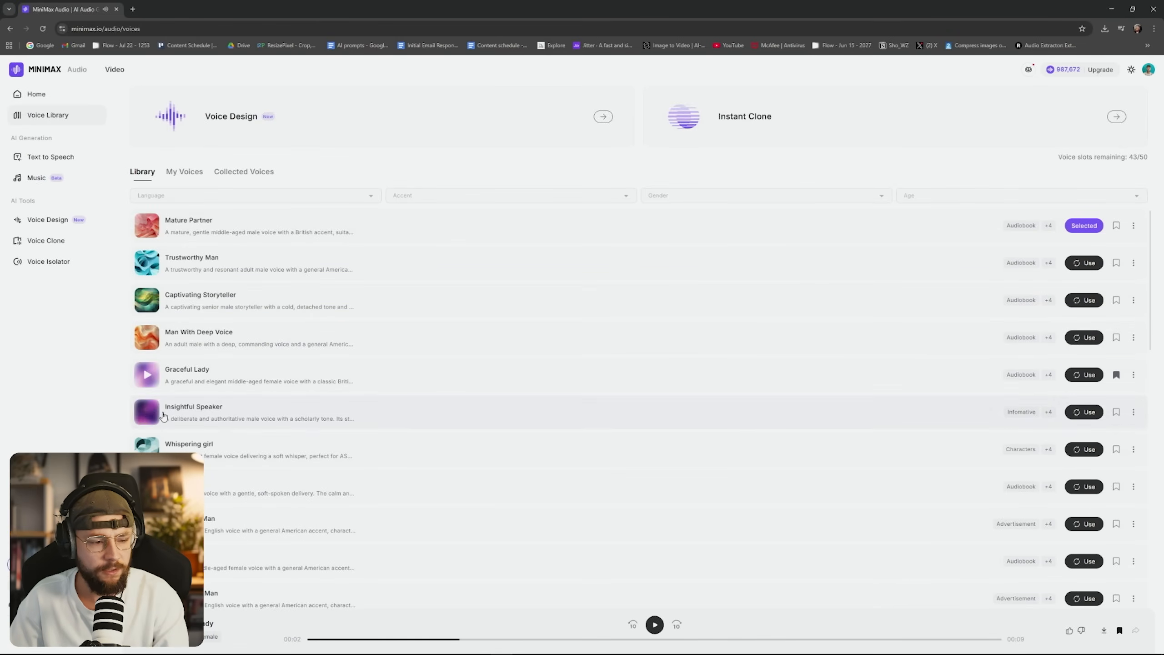
{"action": "mouse_move", "coordinate": [156, 386]}
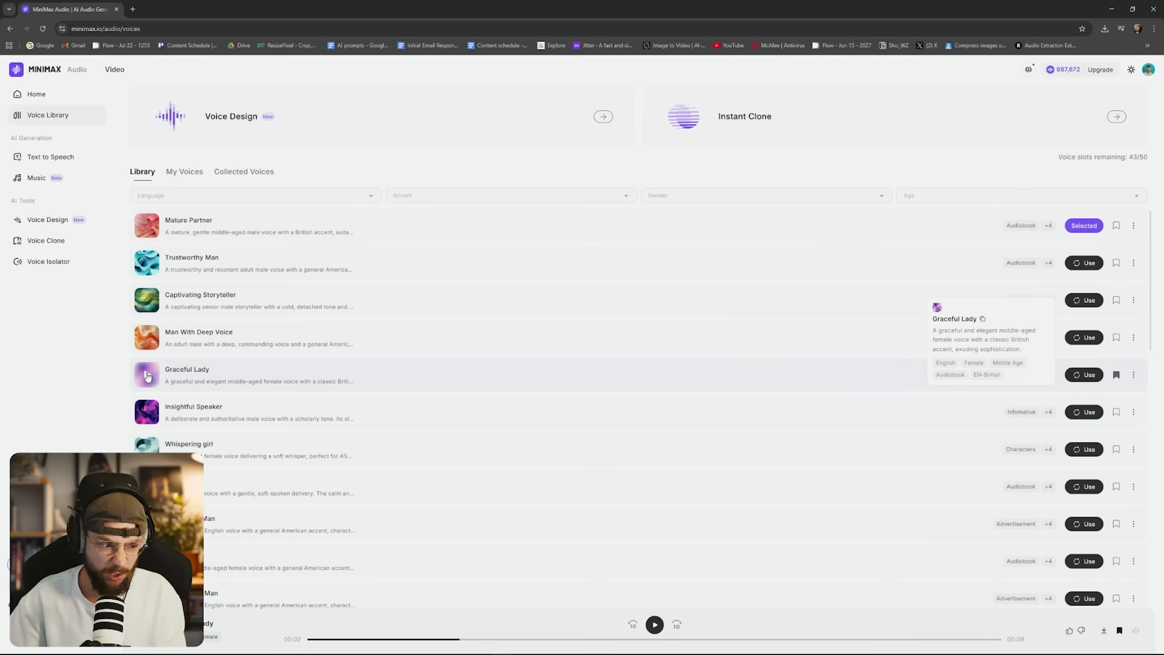
{"action": "left_click", "coordinate": [148, 375]}
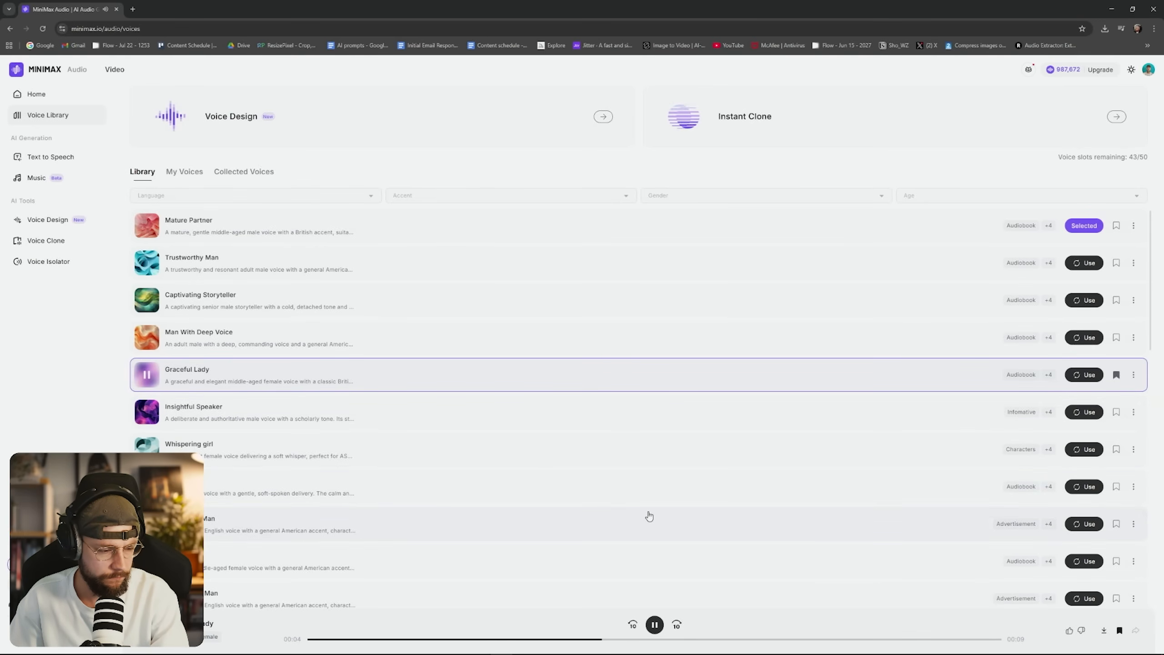
{"action": "mouse_move", "coordinate": [150, 377]}
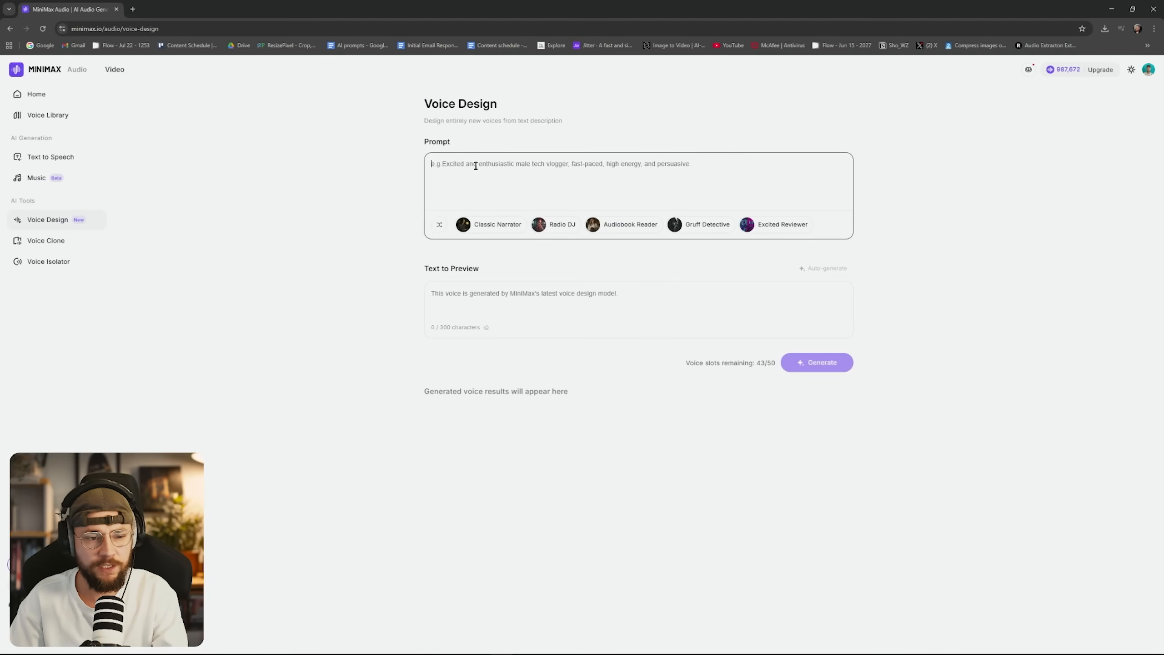
Look at the Voice Design prompt, then preview the custom Weathered Knight, Reserved Scientist, Gruff Man and Audiobook voices in My Voices
{"action": "left_click", "coordinate": [552, 181]}
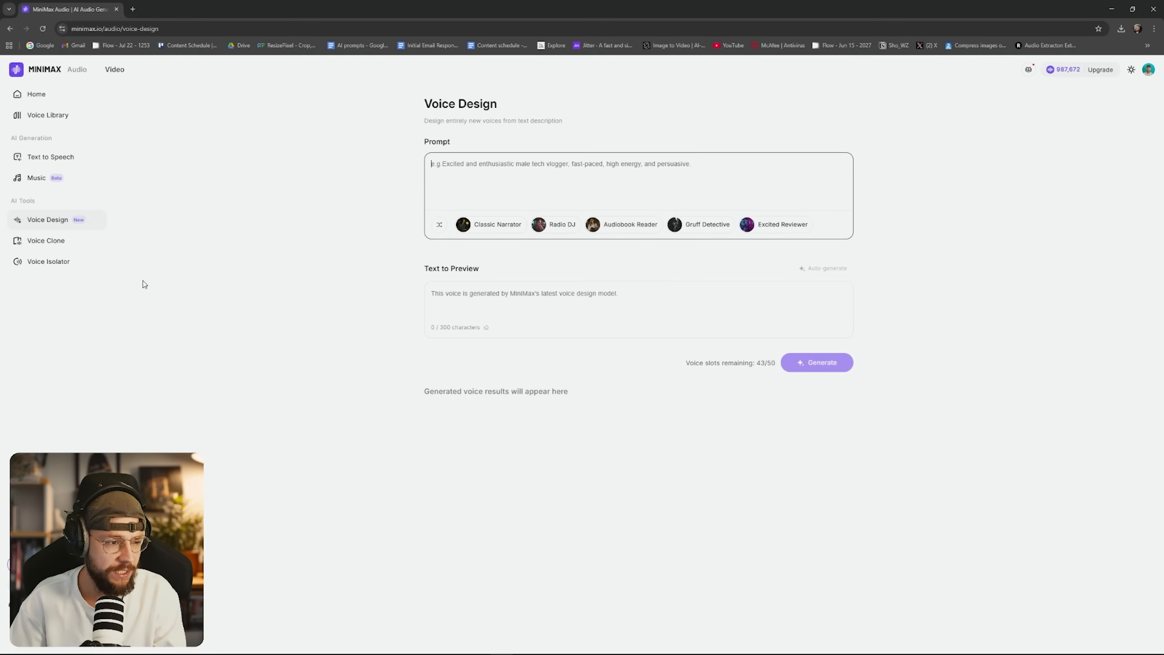
{"action": "left_click", "coordinate": [48, 114]}
{"action": "left_click", "coordinate": [183, 172]}
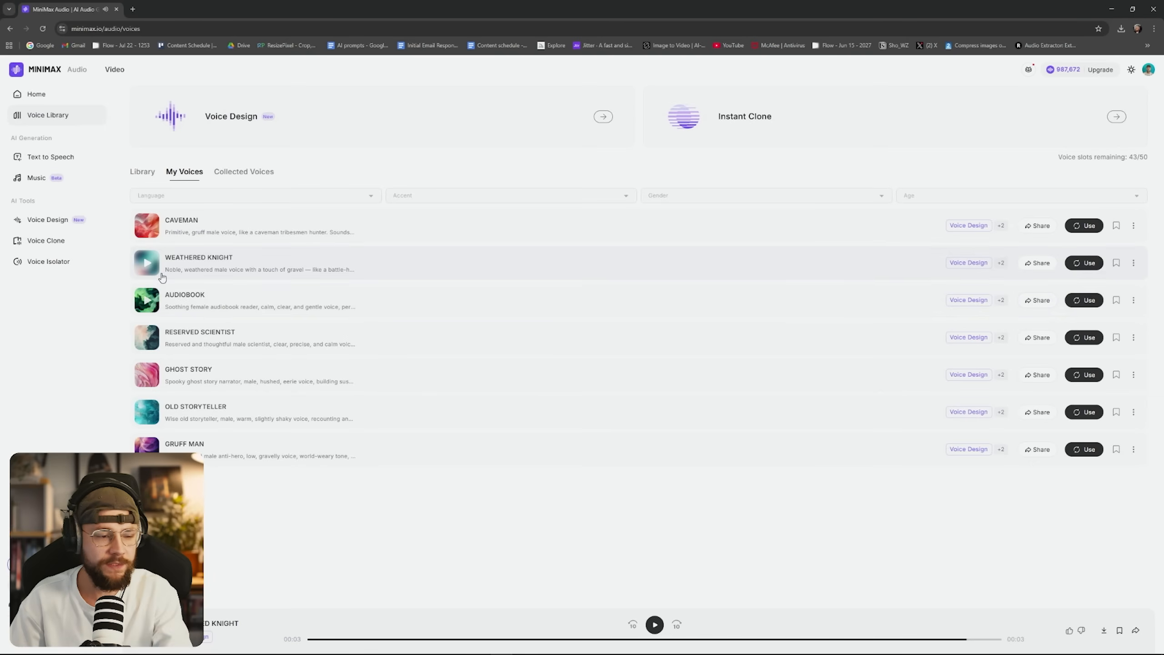
{"action": "left_click", "coordinate": [148, 263]}
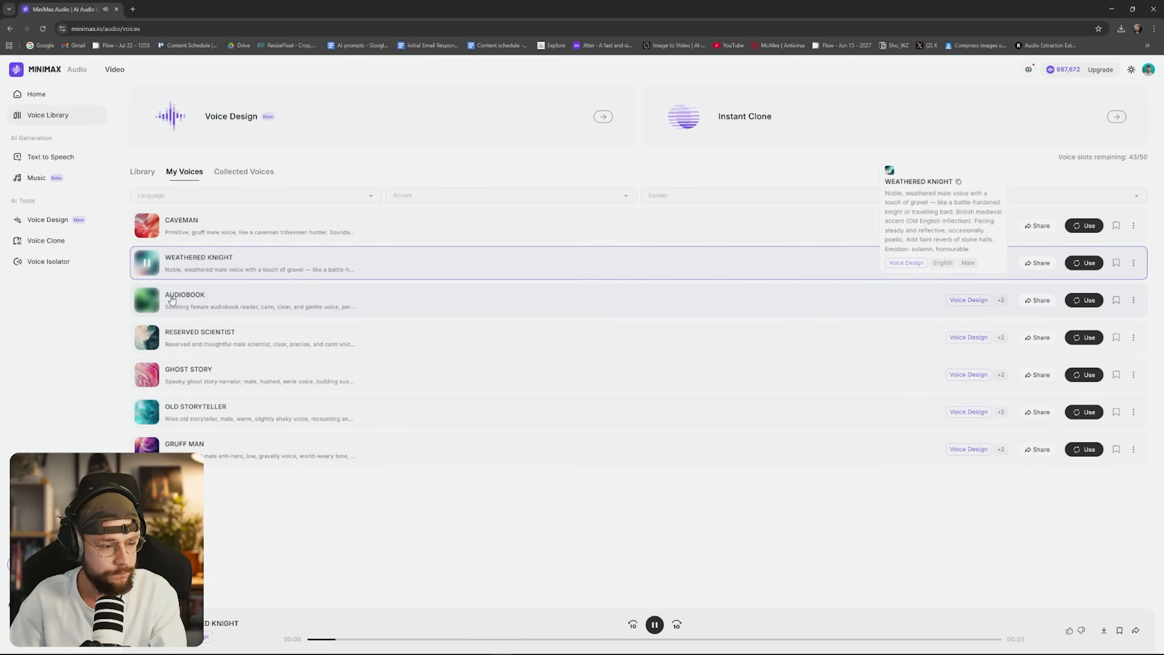
{"action": "mouse_move", "coordinate": [150, 265]}
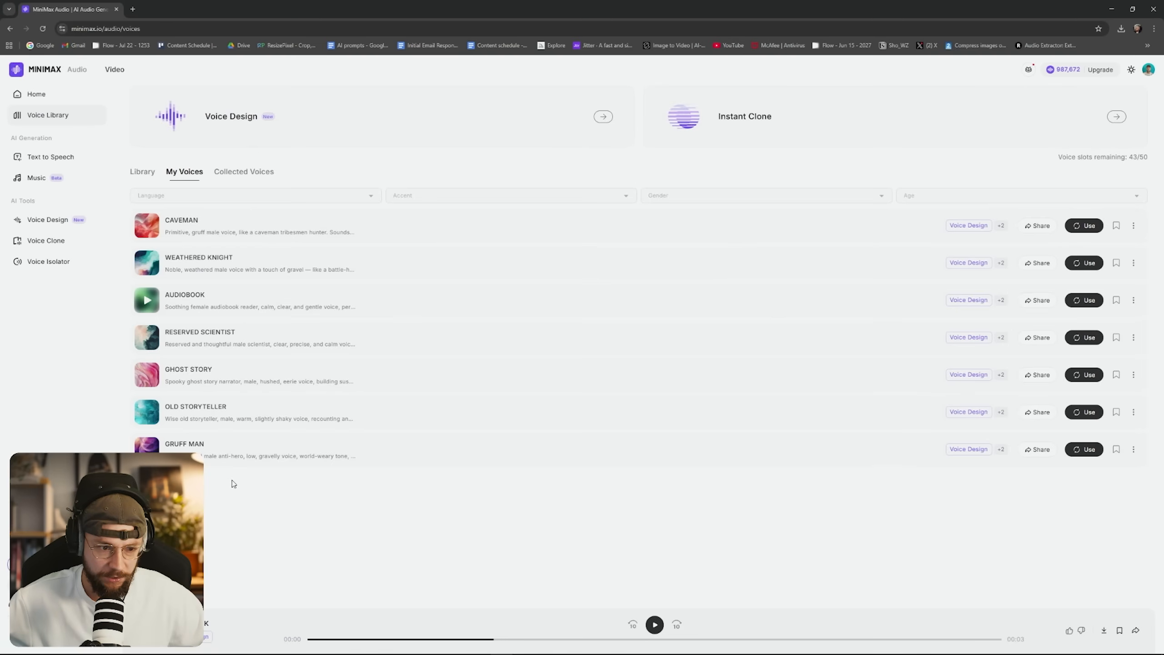
{"action": "left_click", "coordinate": [149, 339]}
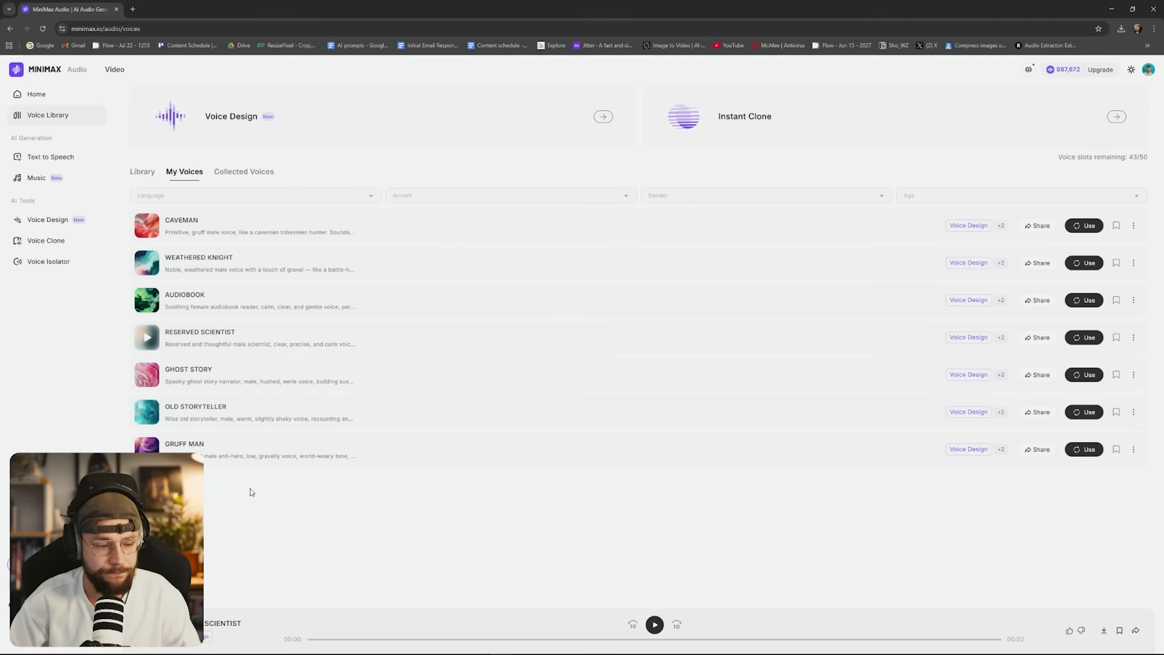
{"action": "left_click", "coordinate": [149, 447]}
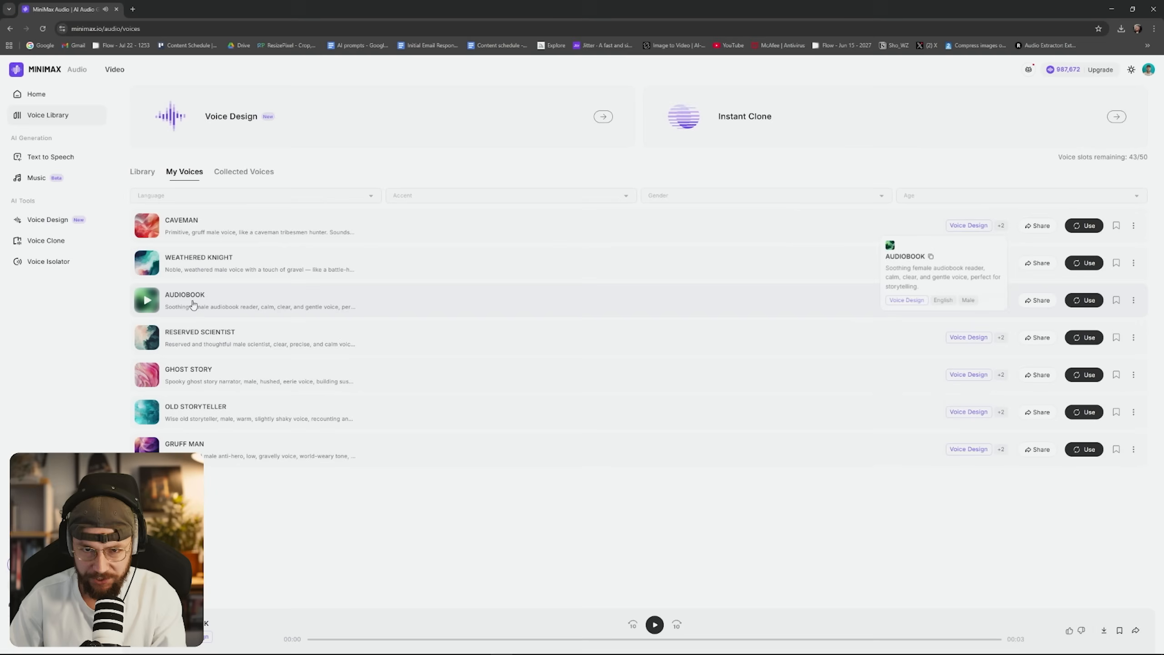
{"action": "left_click", "coordinate": [148, 301]}
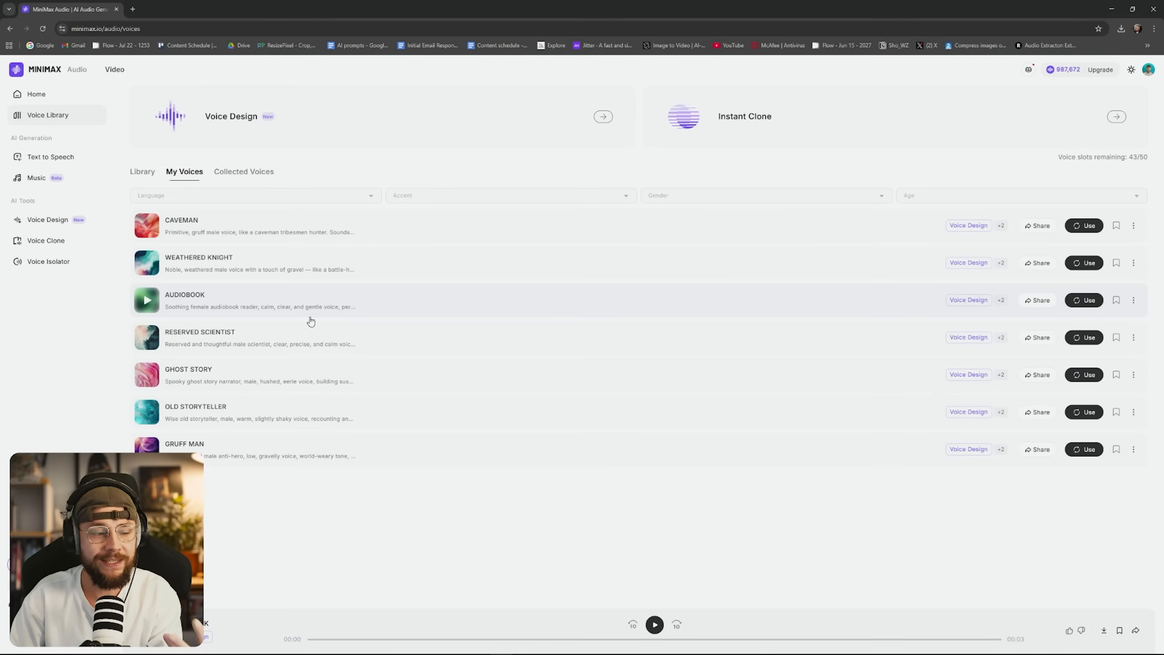
Use the custom AUDIOBOOK voice for text to speech and enter the narration script starting "To see the world reinvent itself so many times."
{"action": "mouse_move", "coordinate": [390, 316]}
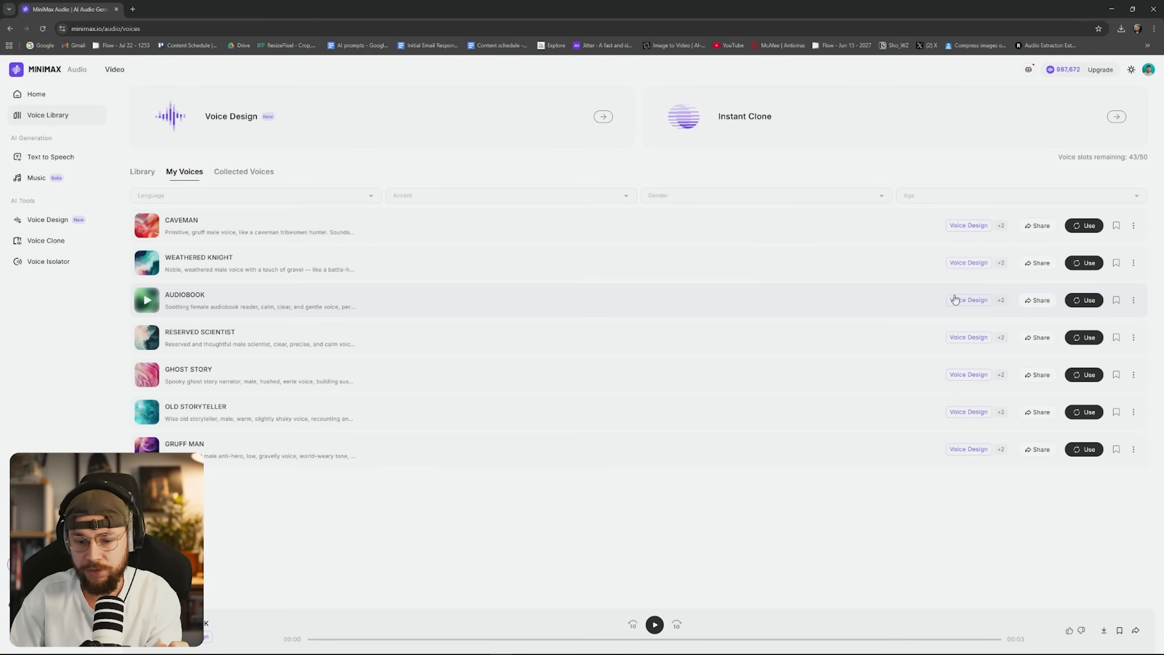
{"action": "left_click", "coordinate": [1084, 300]}
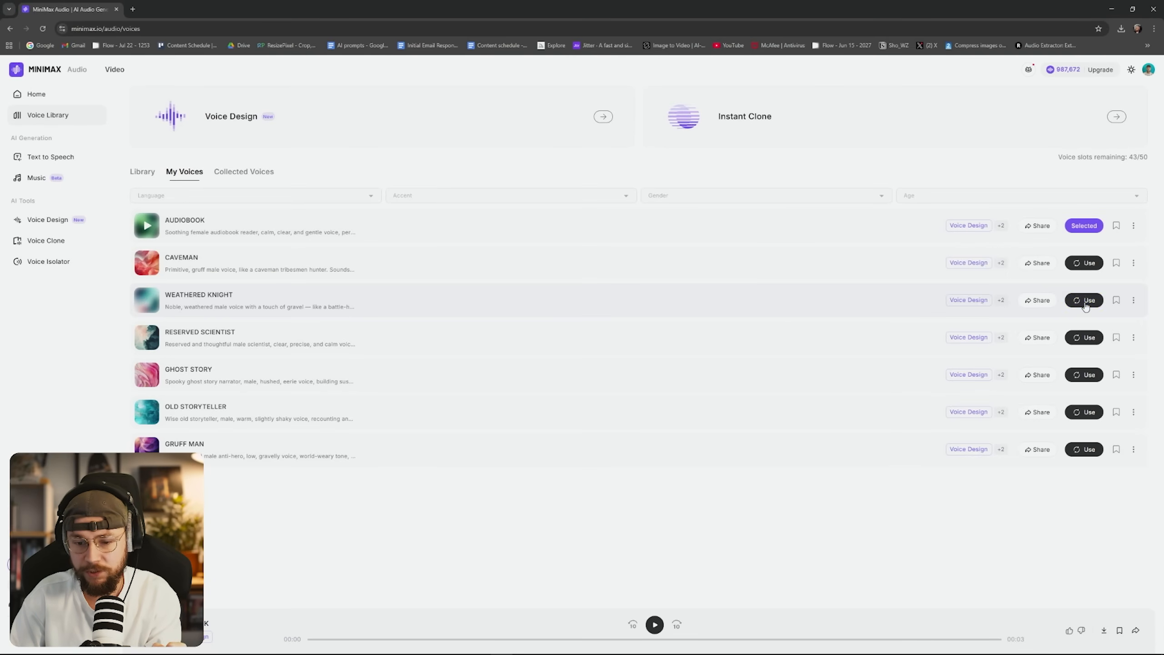
{"action": "left_click", "coordinate": [672, 423]}
{"action": "type", "text": "To see the world reinvent itself so many times. Was something he saw as both a blessing and a curse. To watch as humanity flourished in some ways. And clashed brutally in others. We found new meaning as a species. And made breath-taking discoveries. But, all of our advancements came at a cost. Would we ever truly be satisfied? Or would our ambition only grow further? Our present feels just as confusing as the past. And our future, feels more uncertain than it ever has."}
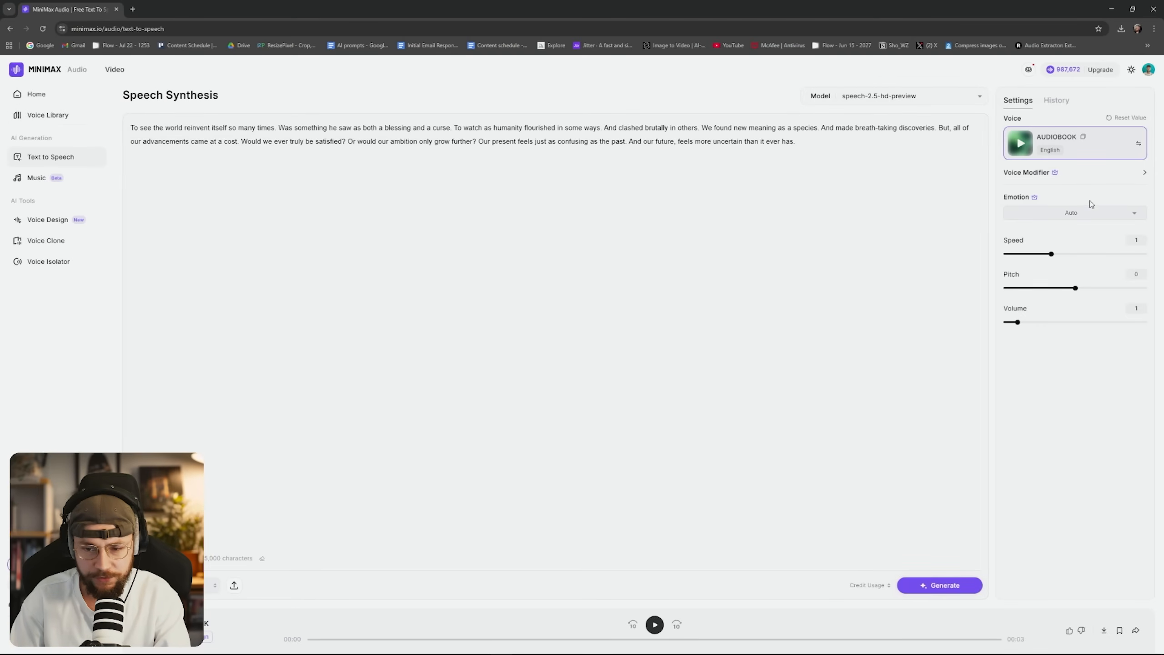
Examine the voice modifier settings and the emotion options for the AUDIOBOOK voice, leaving the emotion on Auto
{"action": "left_click", "coordinate": [1128, 178]}
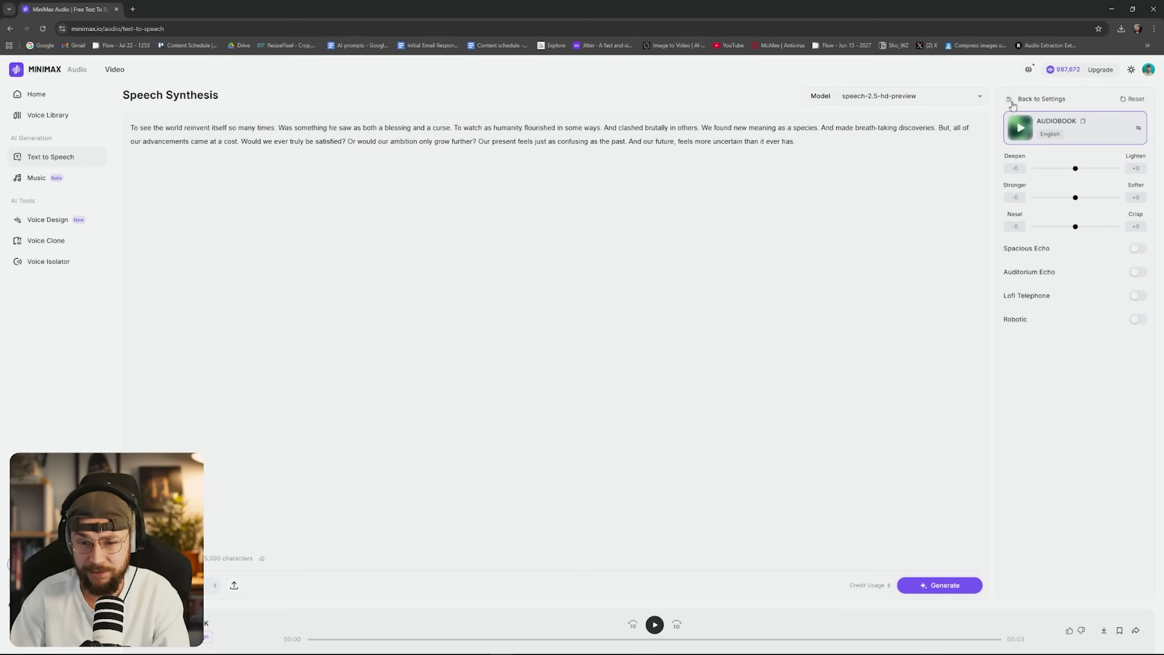
{"action": "left_click", "coordinate": [1012, 102]}
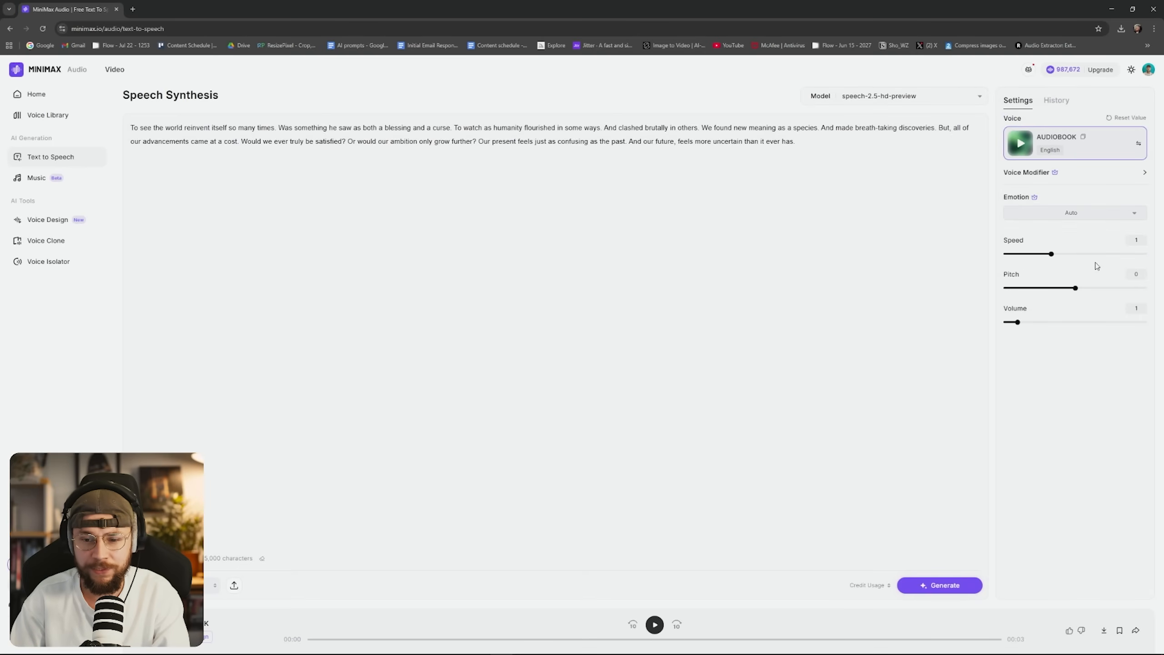
{"action": "left_click", "coordinate": [1075, 215]}
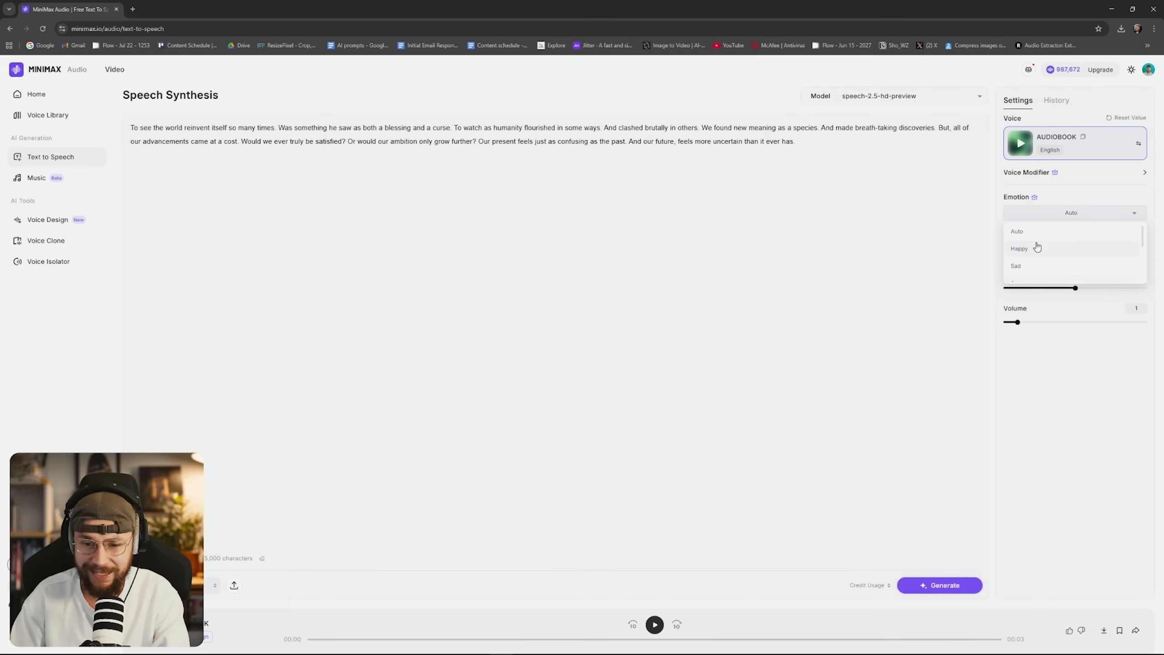
{"action": "scroll", "coordinate": [1039, 250], "scroll_direction": "down", "scroll_amount": 4}
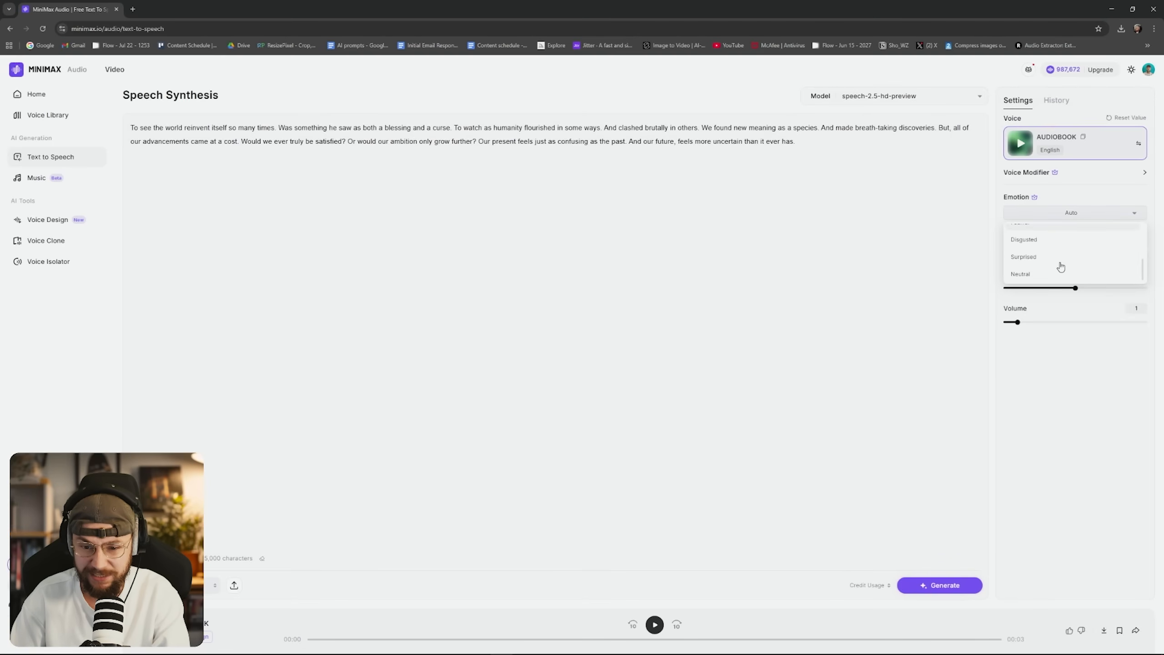
{"action": "left_click", "coordinate": [916, 322]}
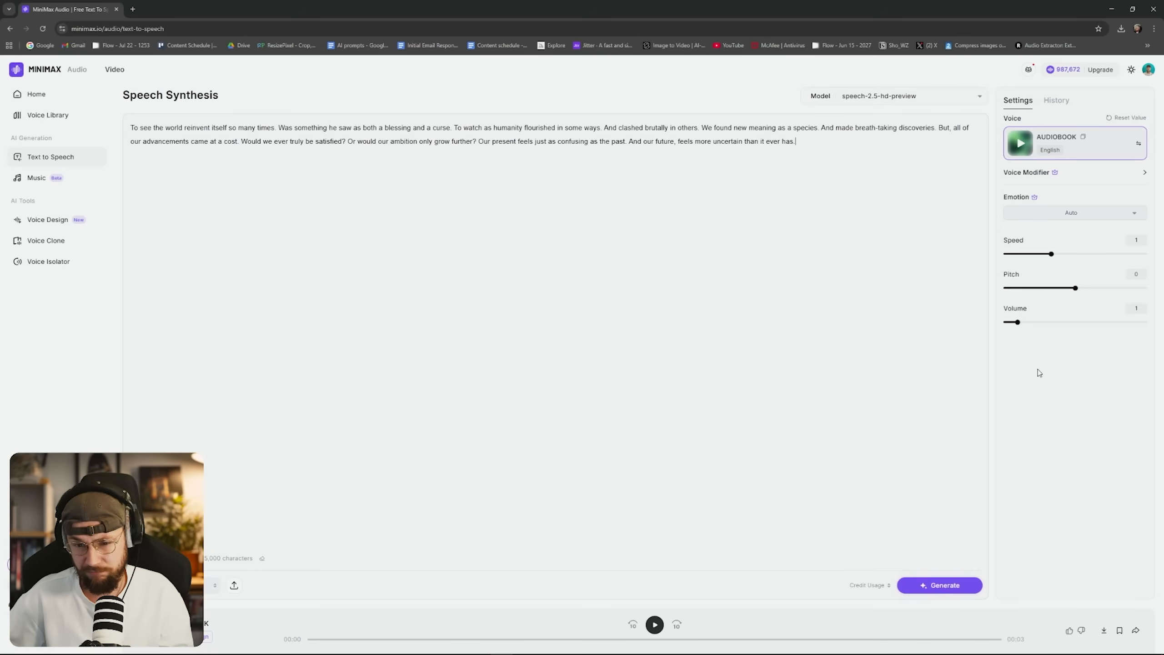
Generate the narration from the script with the AUDIOBOOK voice, listen to it and select the whole script text
{"action": "left_click", "coordinate": [924, 594]}
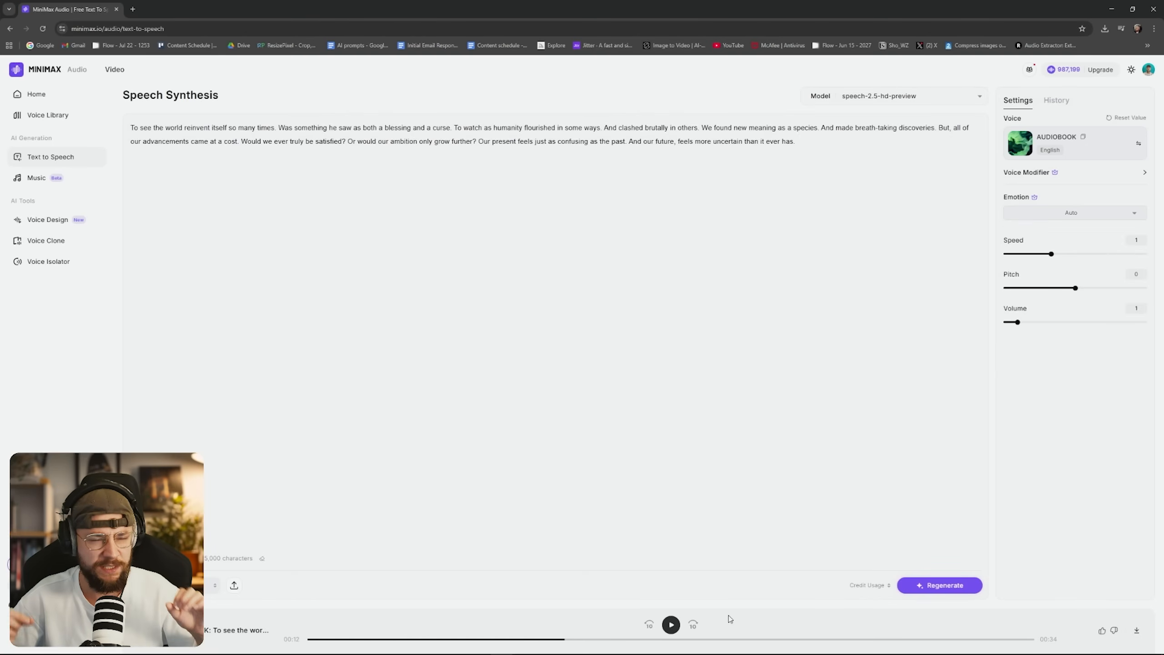
{"action": "left_click", "coordinate": [709, 431]}
{"action": "key", "text": "ctrl+a"}
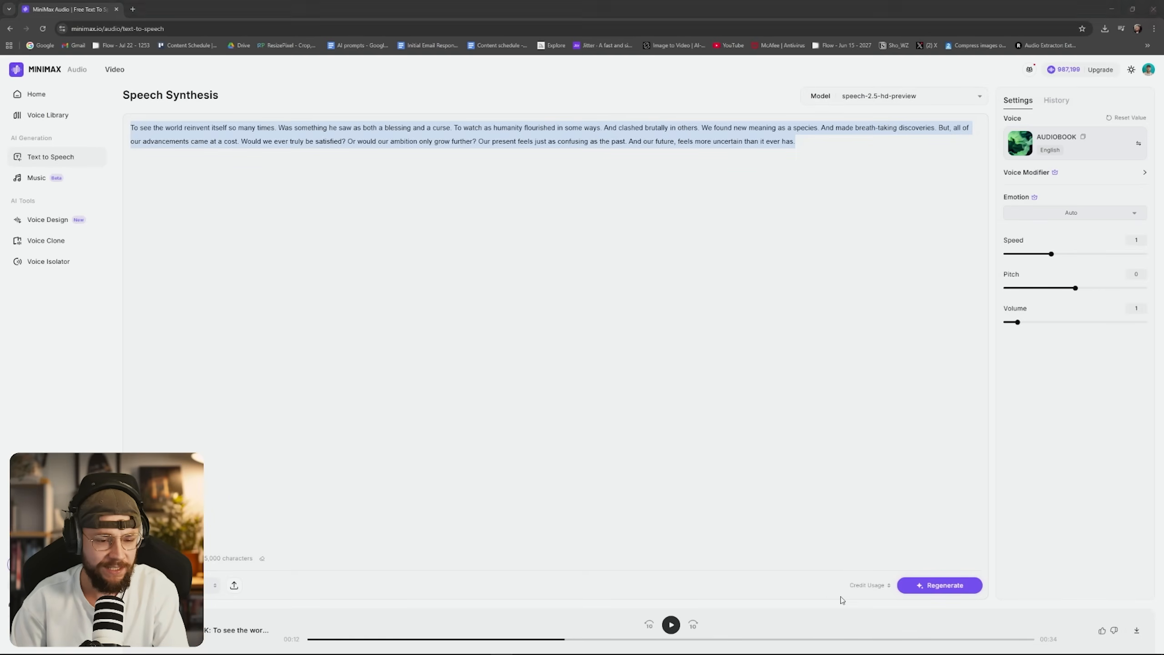
Switch to Premiere Pro, return to the start of the THE TIME TRAVELLER master sequence and unmute audio track A1
{"action": "key", "text": "alt+Tab"}
{"action": "key", "text": "Home"}
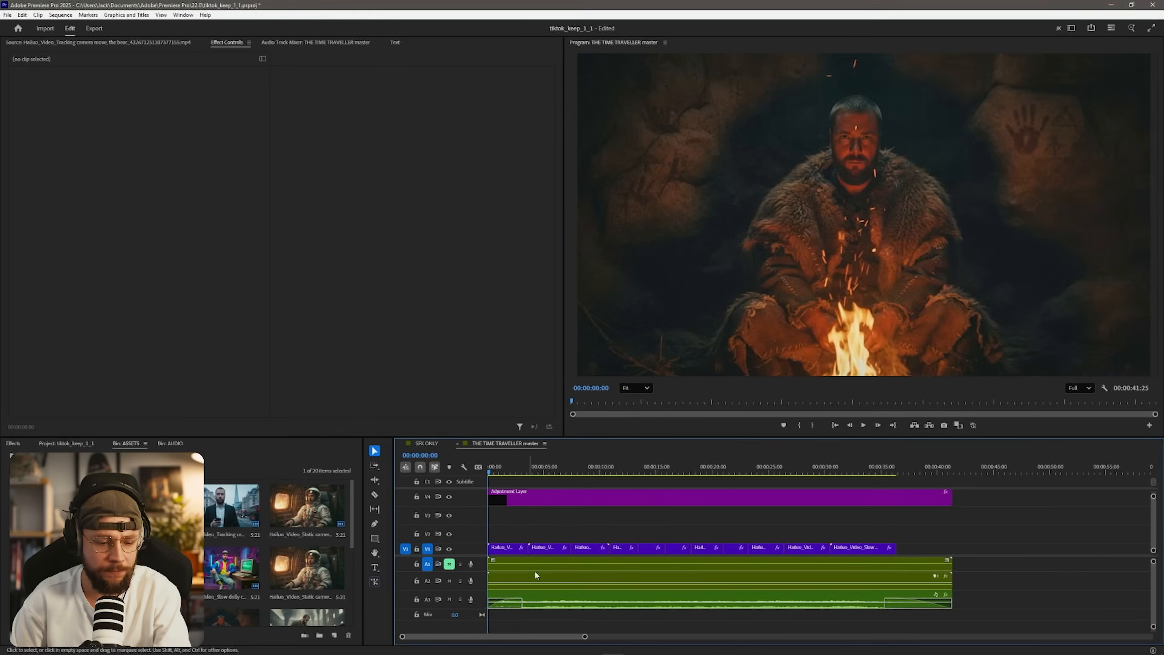
{"action": "left_click", "coordinate": [449, 565]}
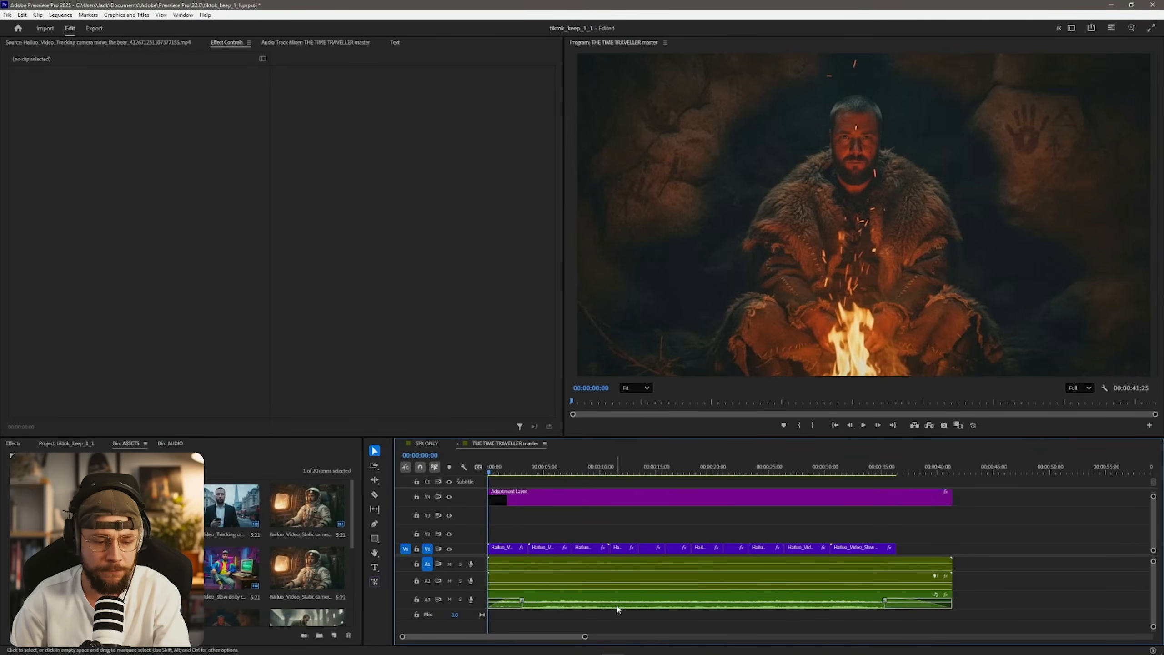